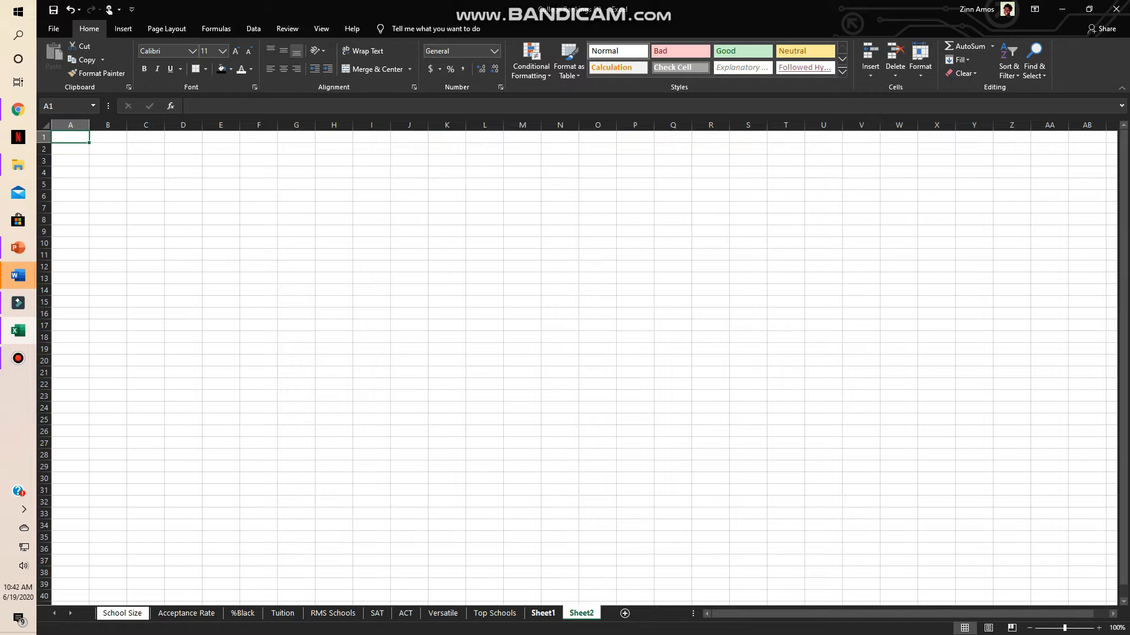
- Check the Top Schools sheet's layout, return to Sheet2 and fill cells A1:H1 with black
left_click(495, 613)
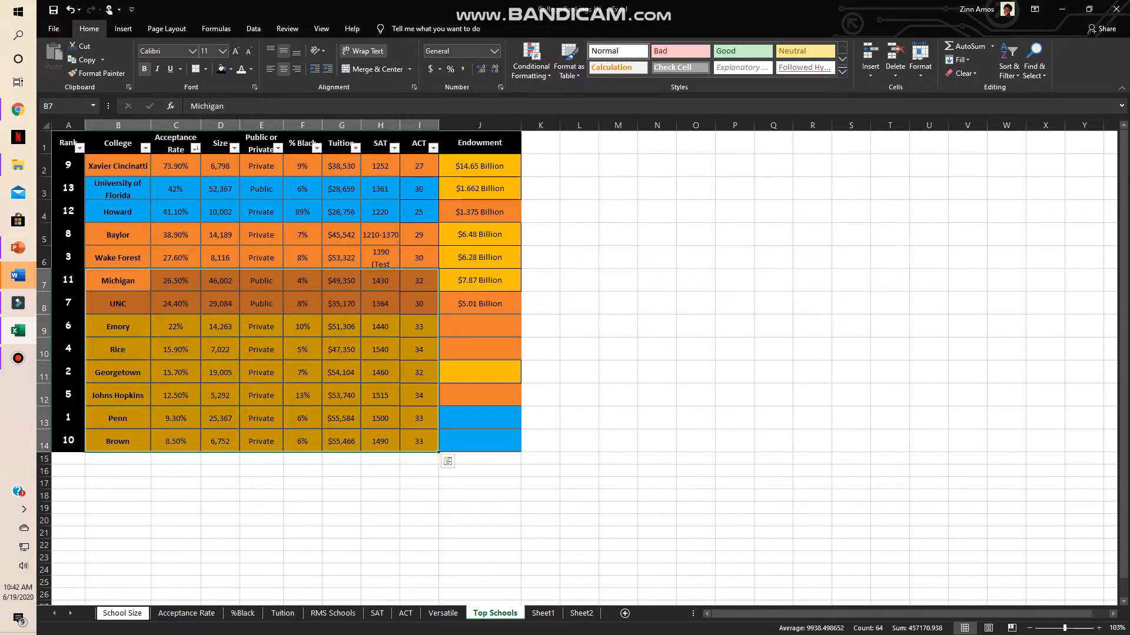
left_click(581, 613)
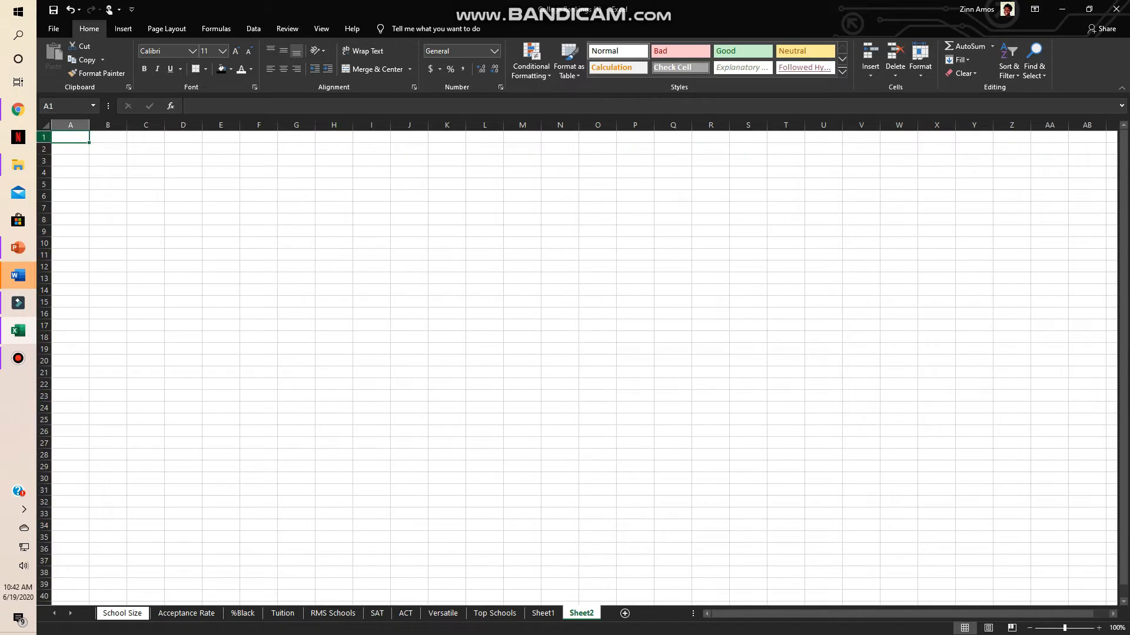
left_click_drag(71, 137, 334, 137)
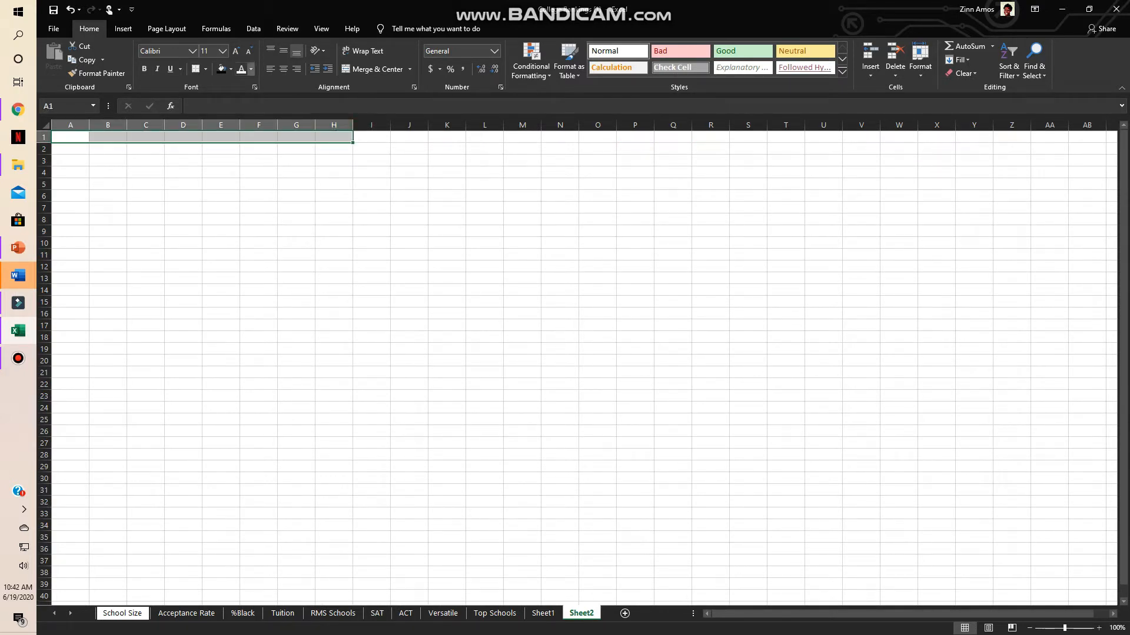
left_click(251, 69)
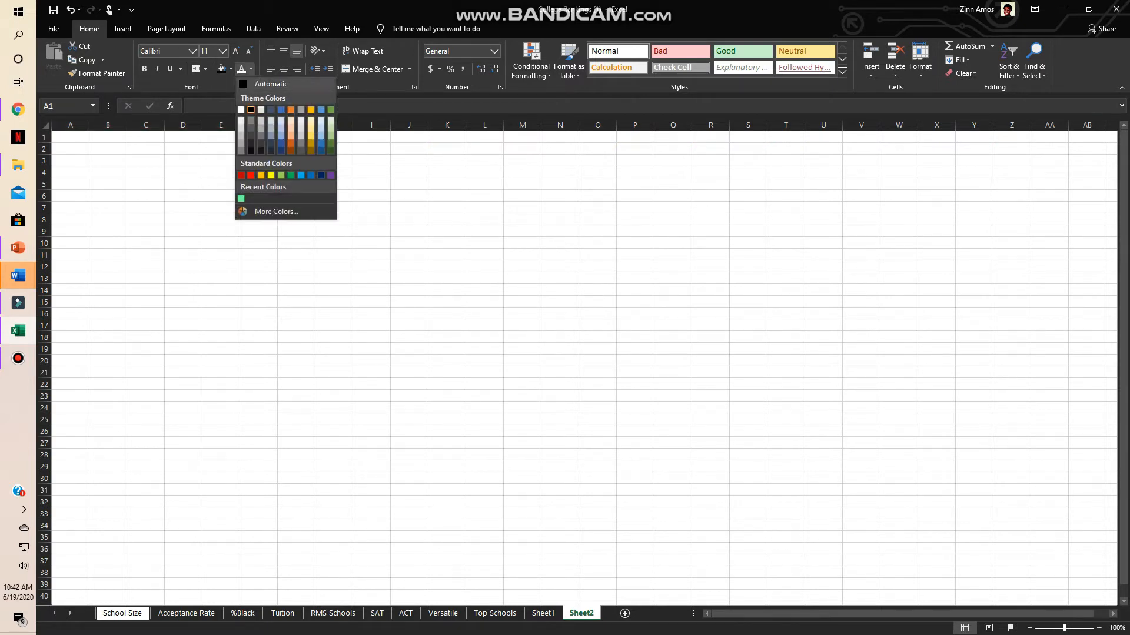
left_click(231, 69)
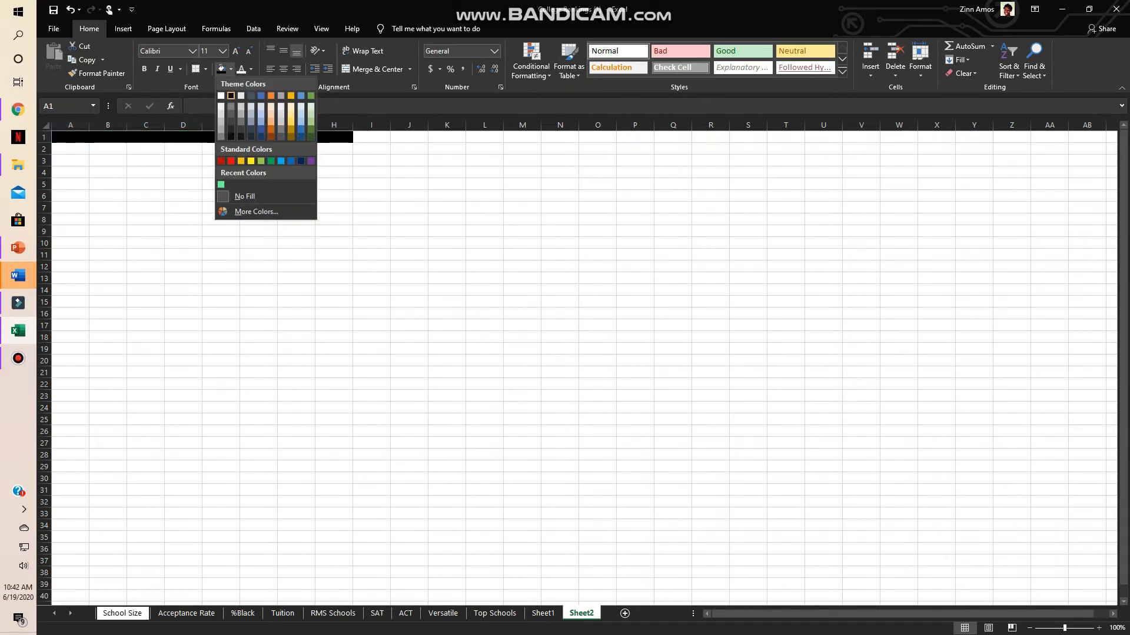
left_click(231, 91)
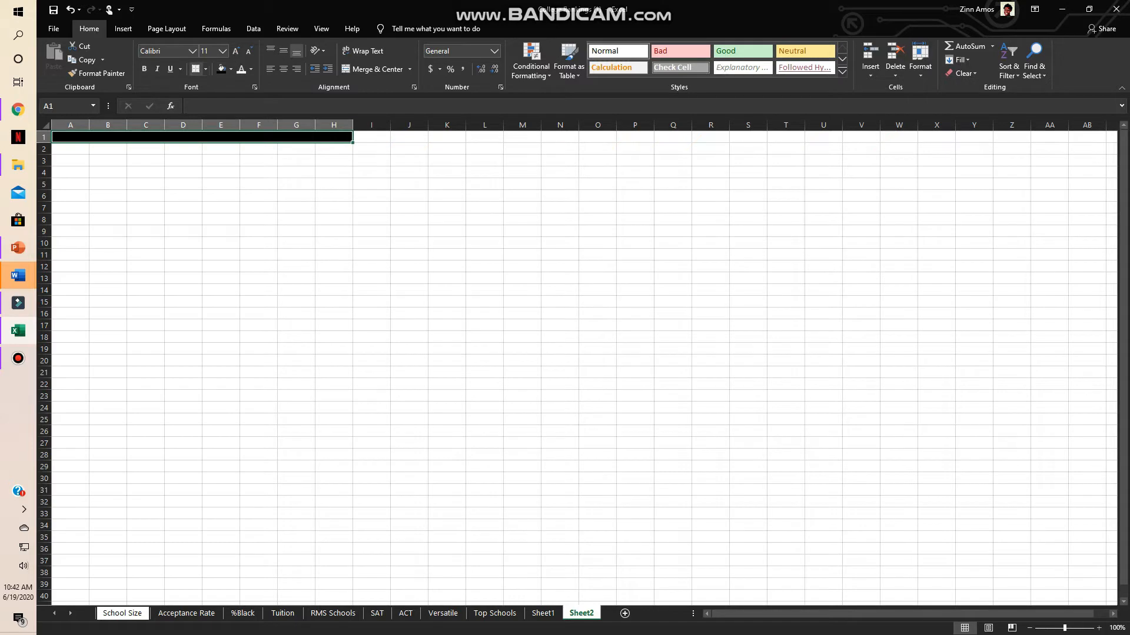
- Apply No Border to cells A1:H1 and format them as bold with a white font
left_click(205, 69)
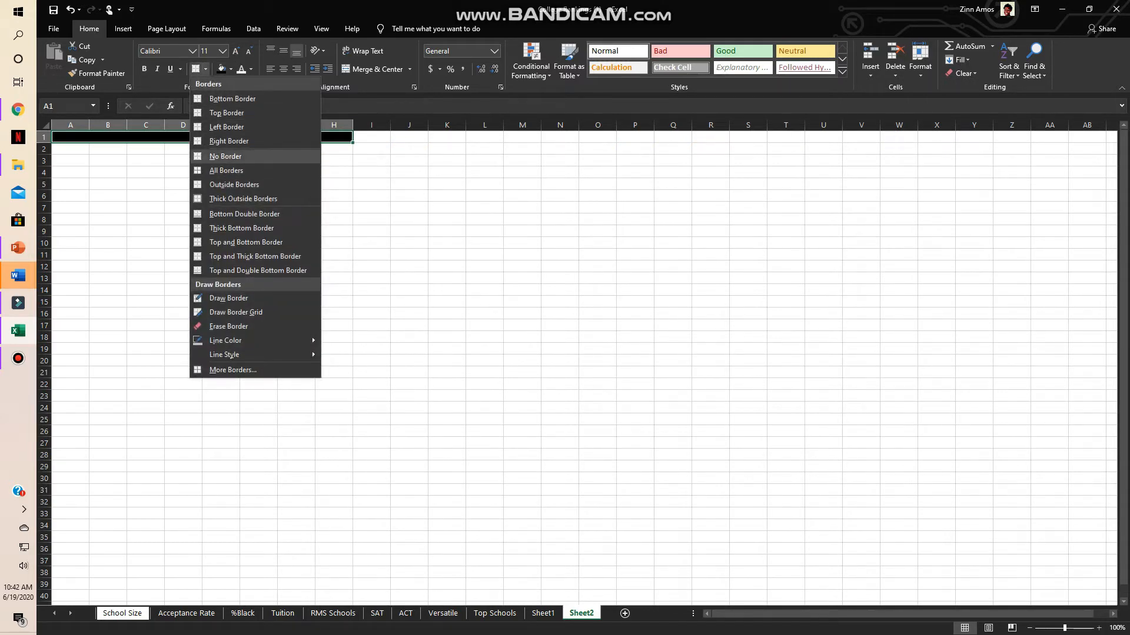
left_click(225, 156)
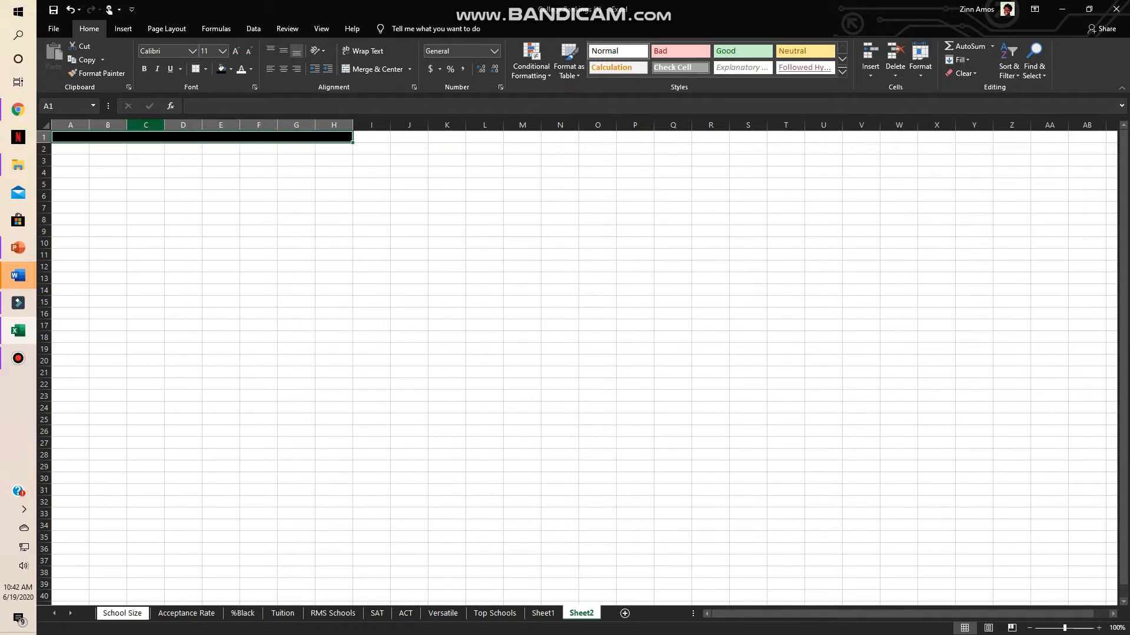
key("ctrl+b")
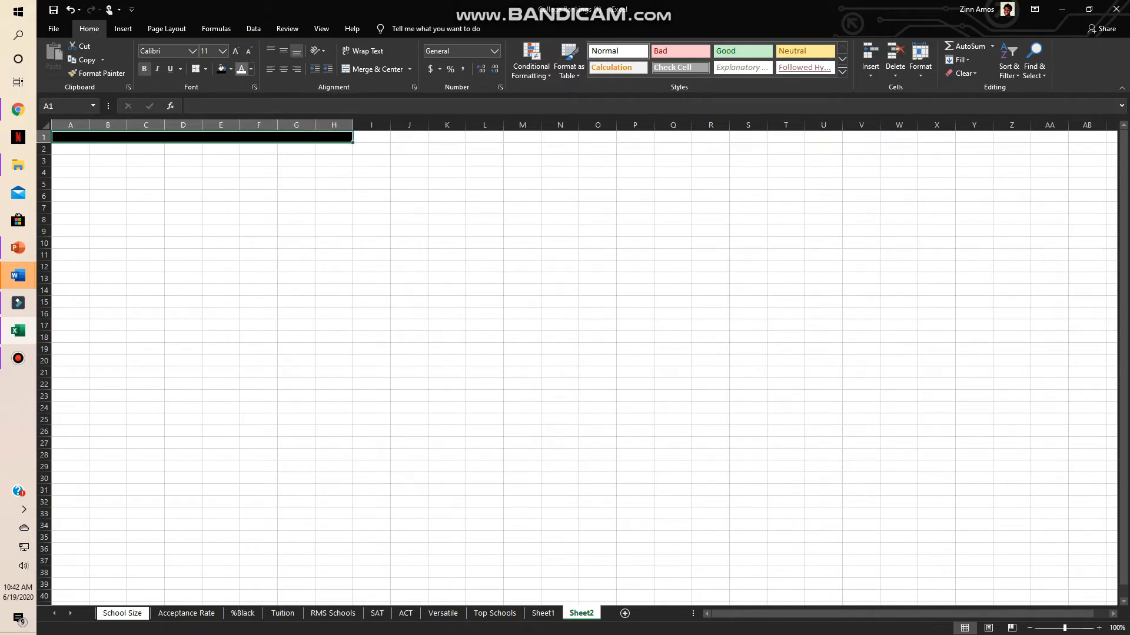
- Center cells A1:H1 horizontally and vertically, and make row 1 slightly taller
left_click(284, 68)
left_click(284, 51)
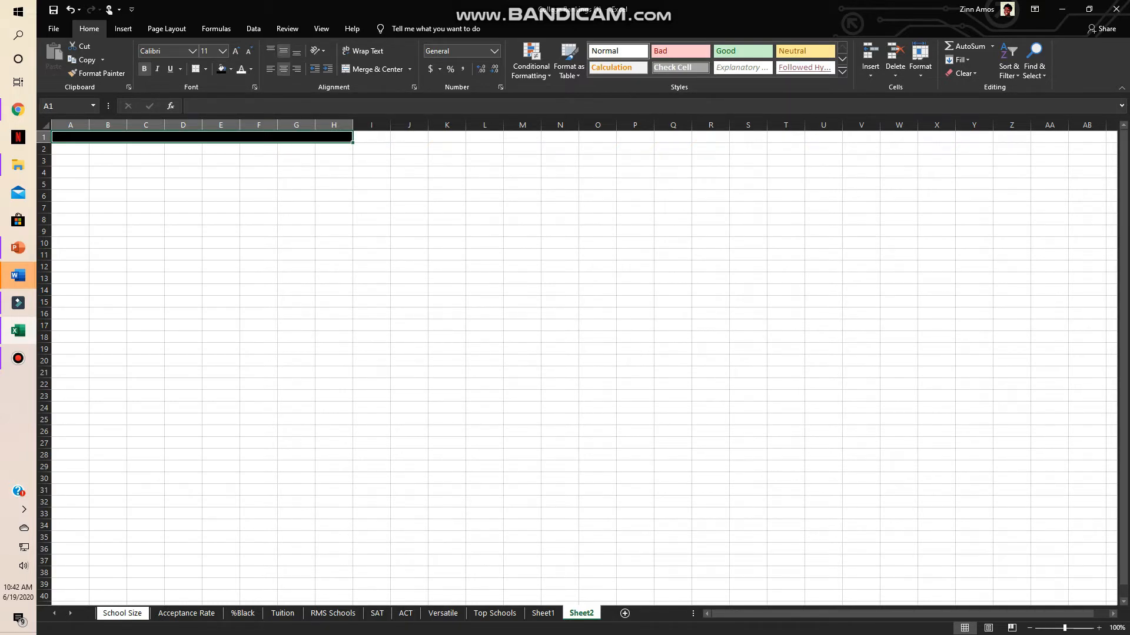
left_click_drag(44, 143, 44, 150)
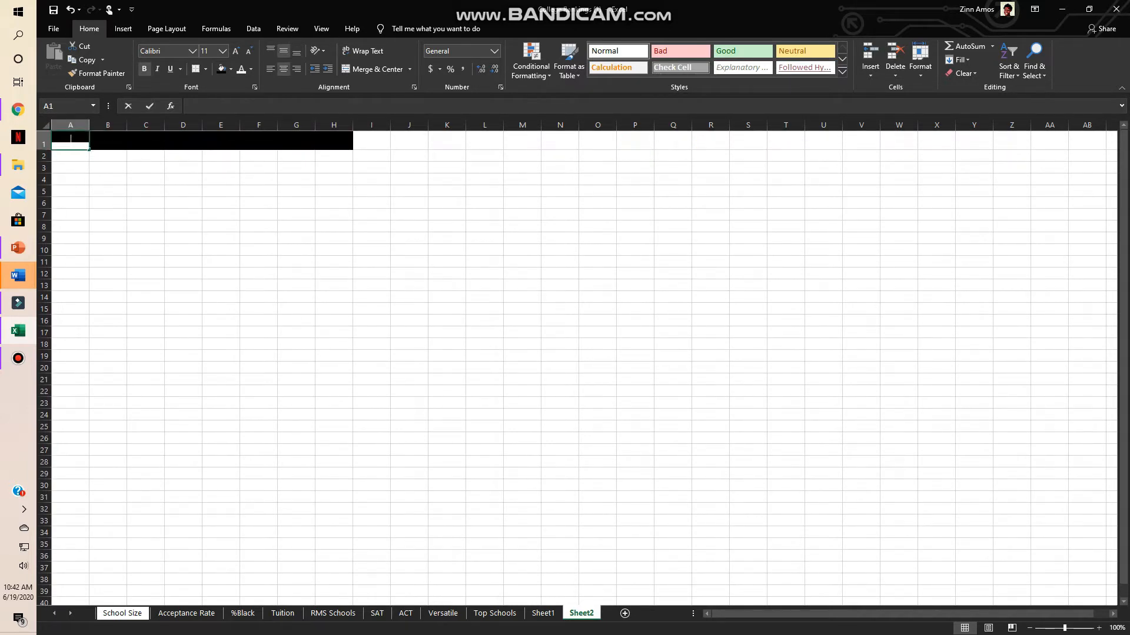
- Enter the column headings Rank in A1 and College in B1
type("Rank")
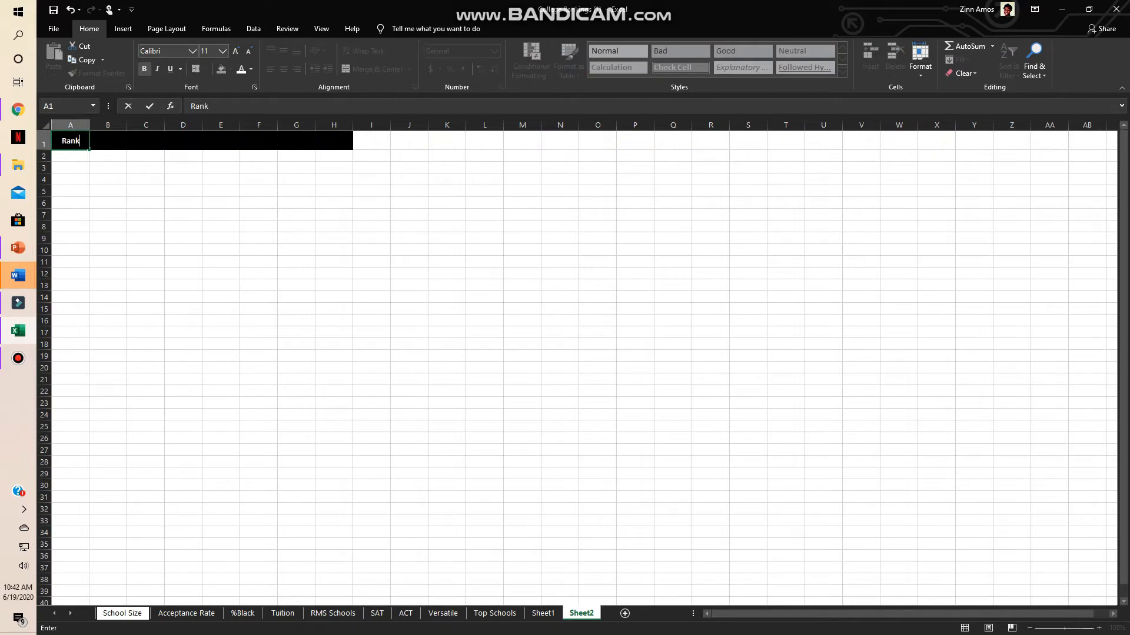
key("Tab")
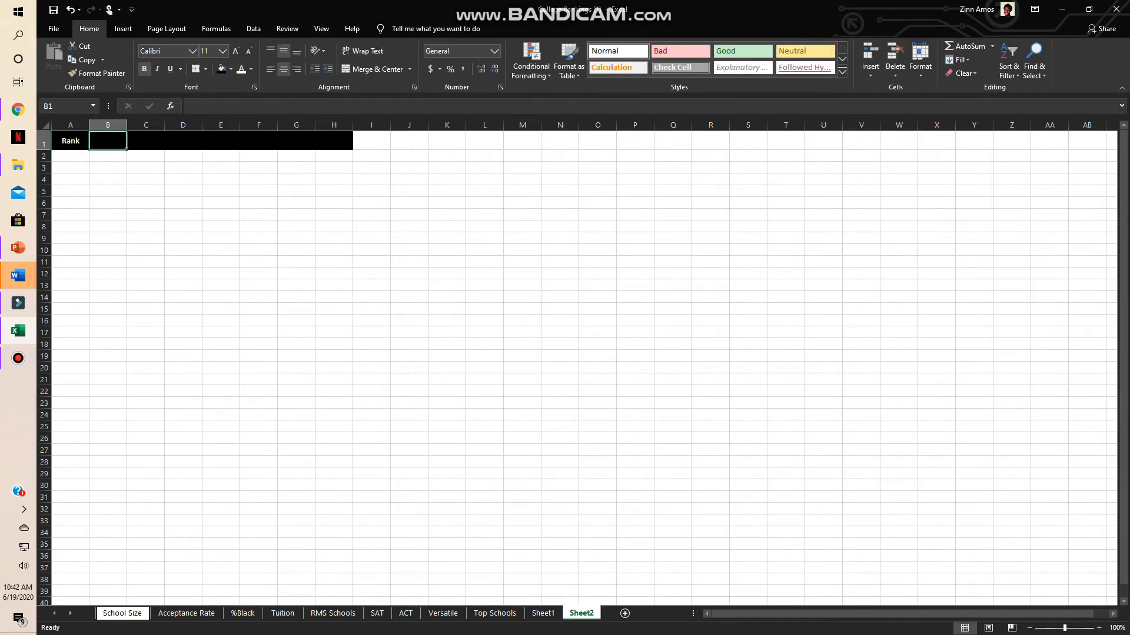
type("College")
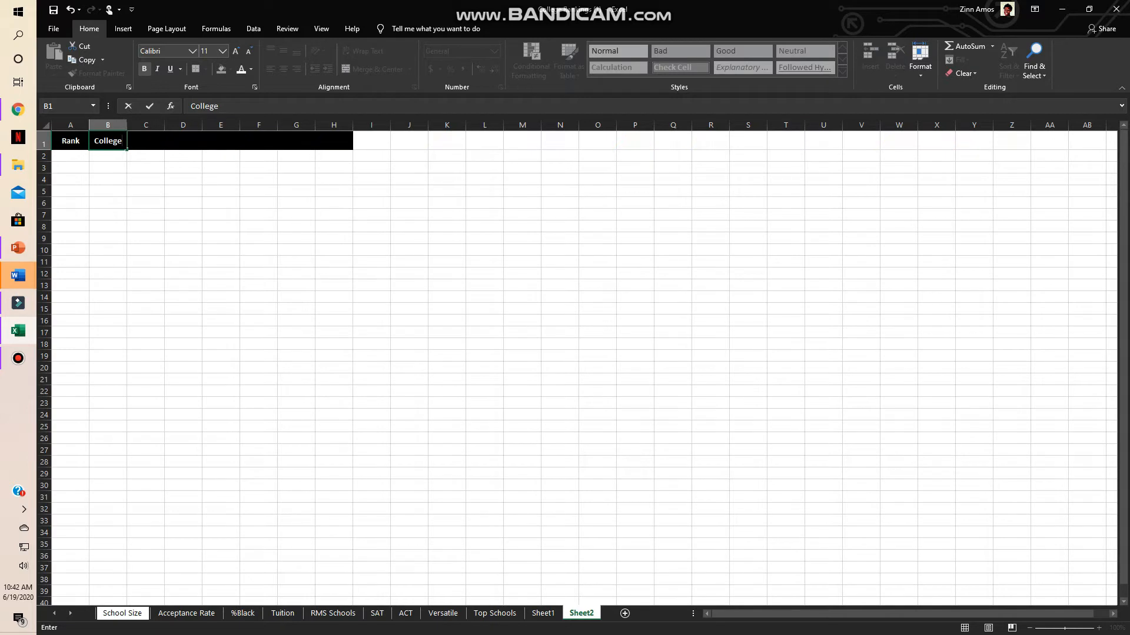
key("Tab")
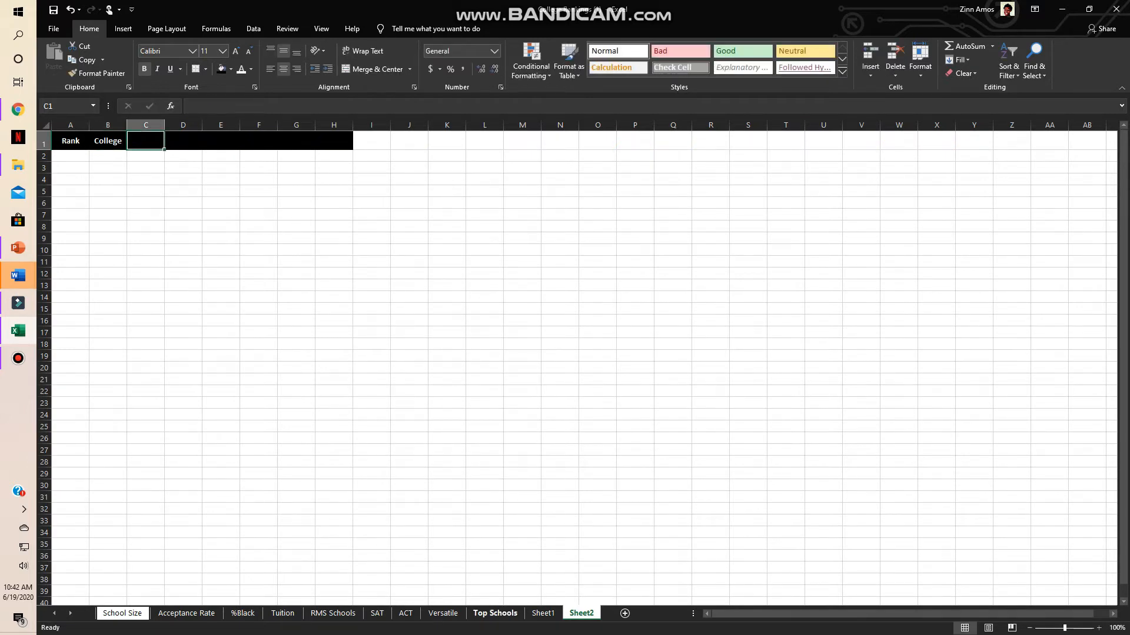
- Check the headings on the Top Schools sheet and enter Acceptance Rate in C1 of Sheet2
left_click(494, 614)
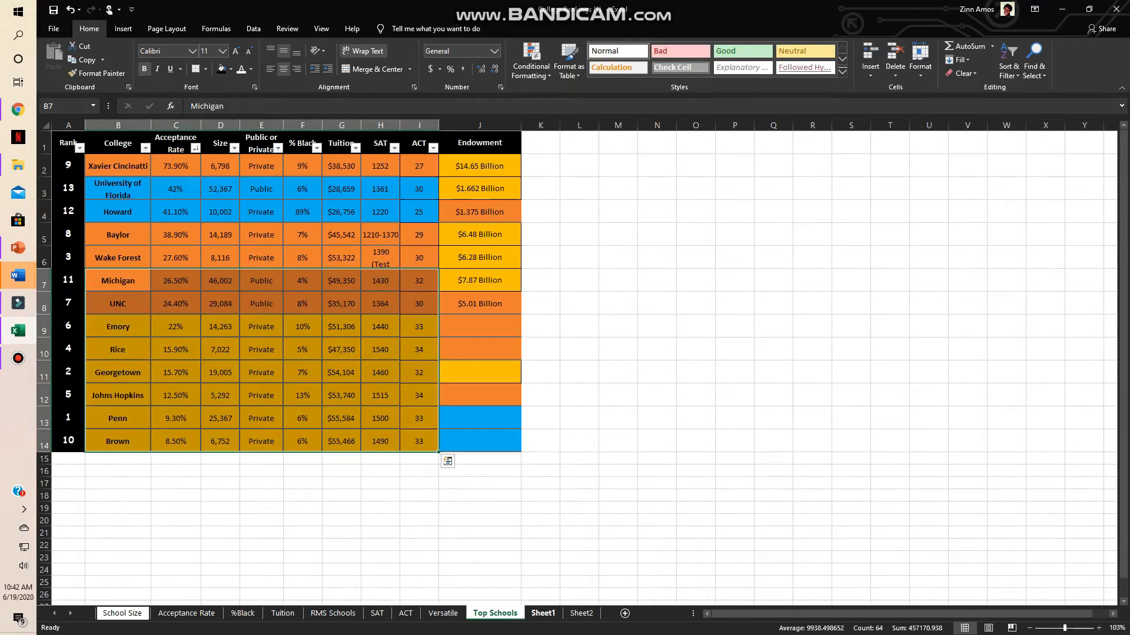
left_click(581, 613)
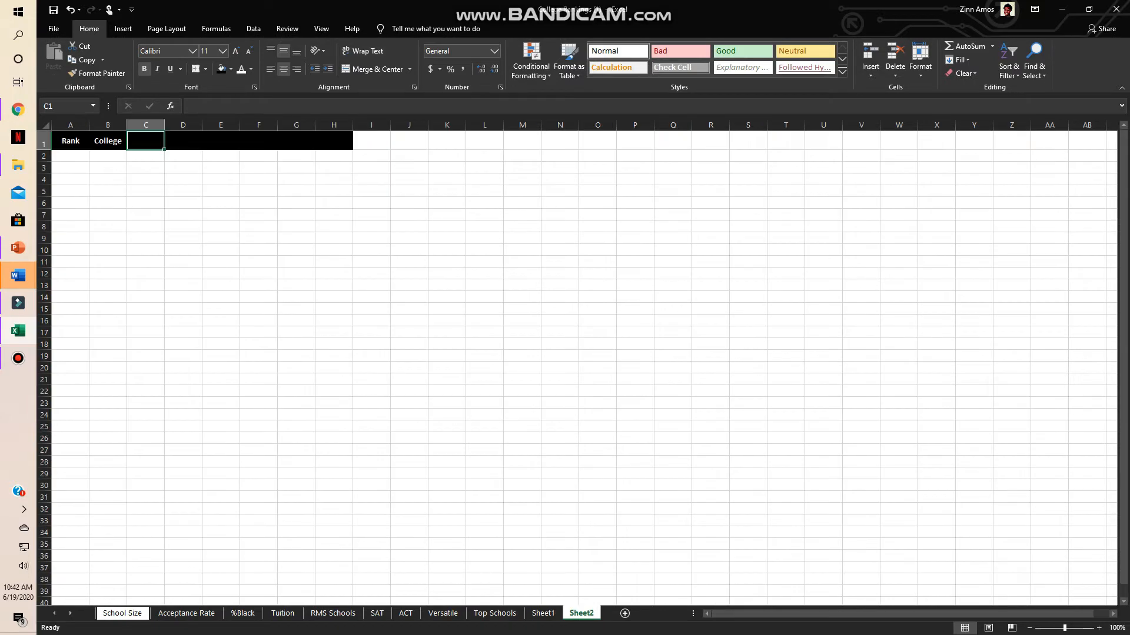
type("Accept")
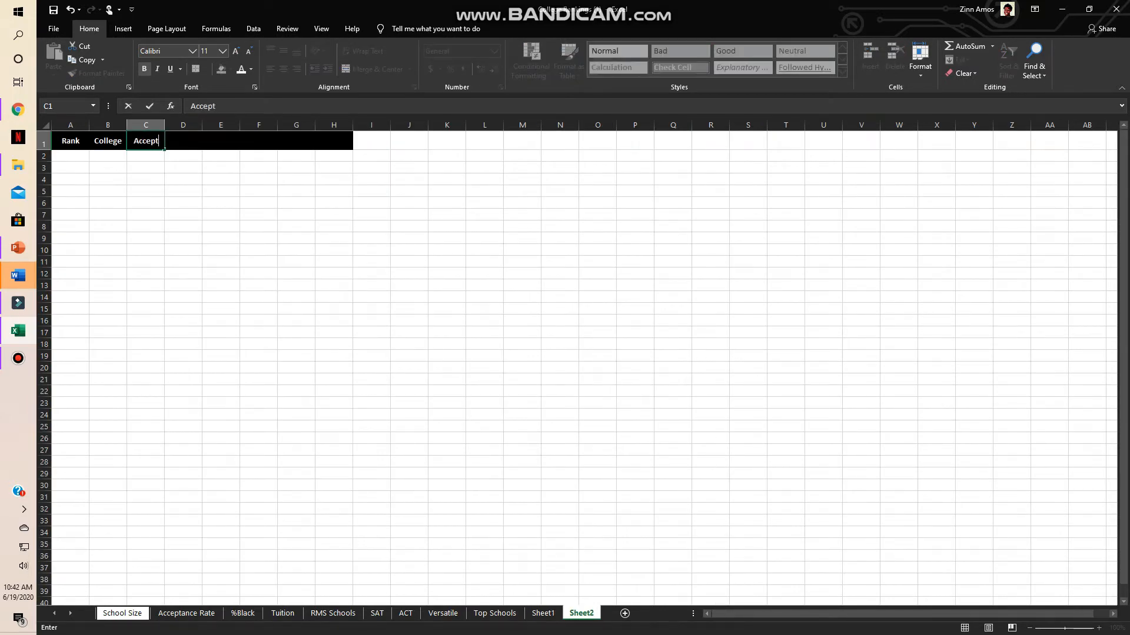
type("ance Rate")
key("Return")
key("Return")
- Wrap the text in C1, and enlarge column C and row 1 so that the heading fits on two lines
key("Up")
key("Up")
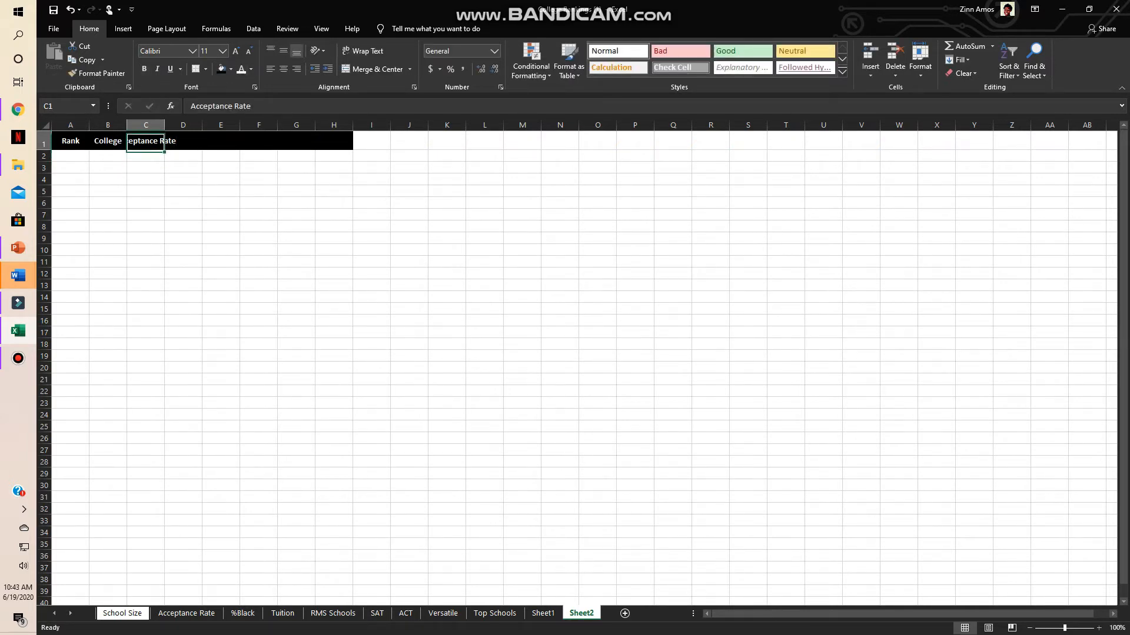
left_click(362, 51)
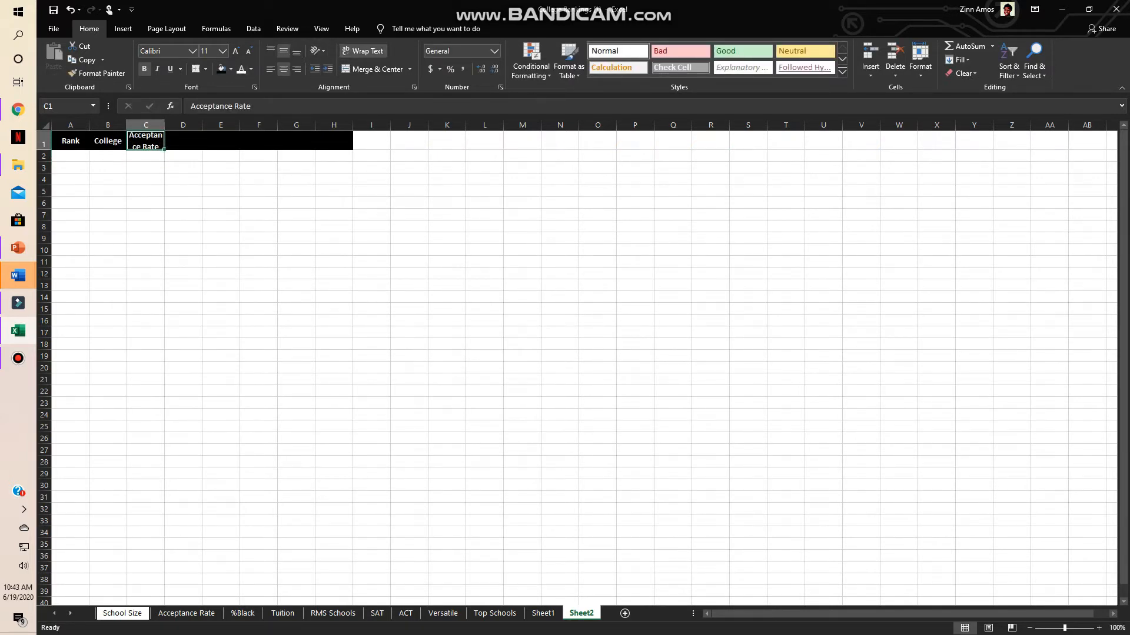
left_click_drag(165, 124, 174, 124)
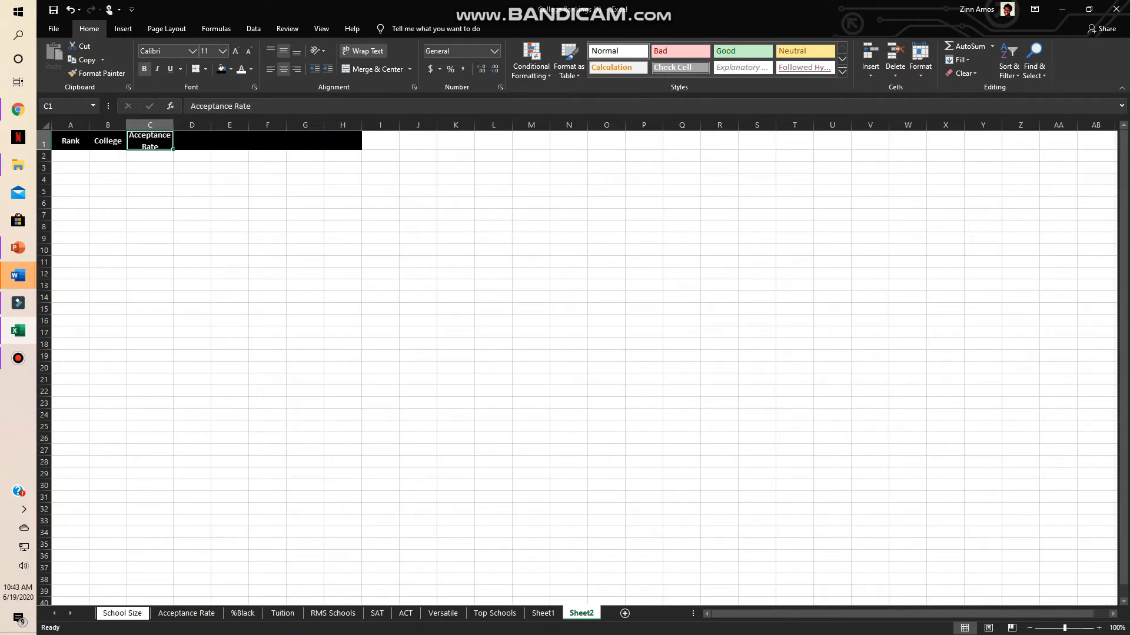
left_click_drag(44, 150, 43, 153)
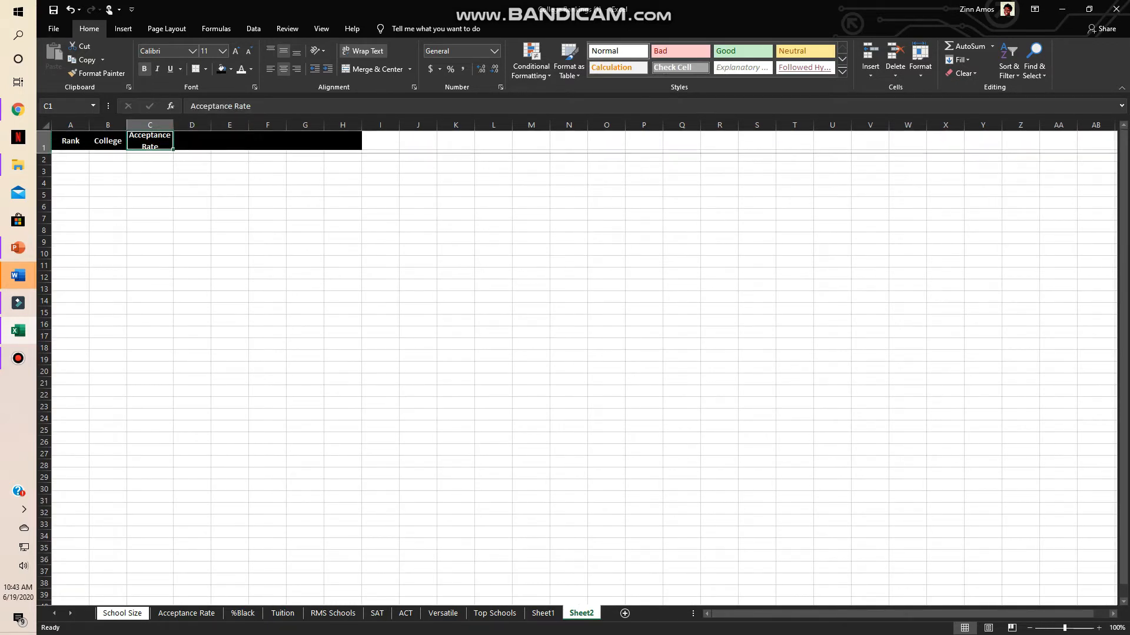
- Enter the column heading Size in D1
left_click(191, 141)
double_click(191, 142)
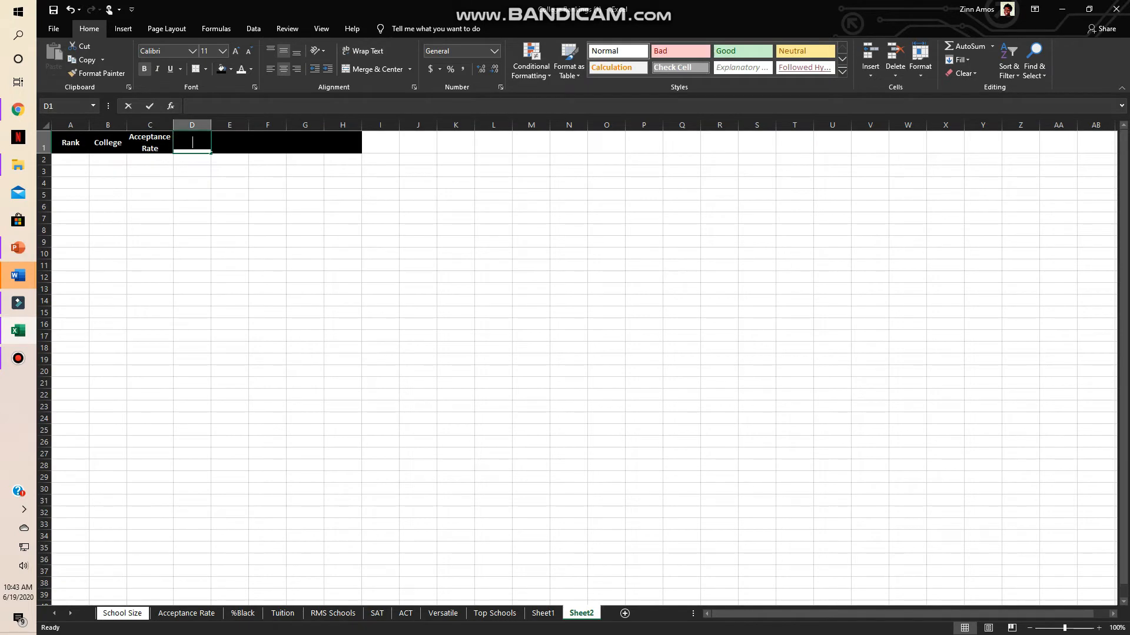
type("Size")
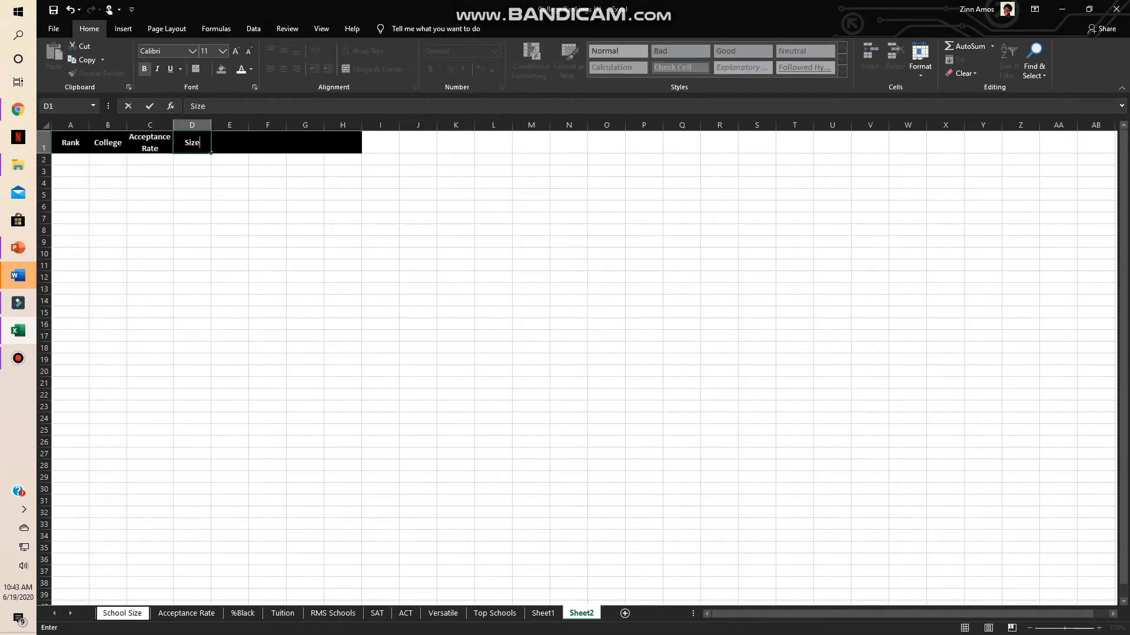
key("Tab")
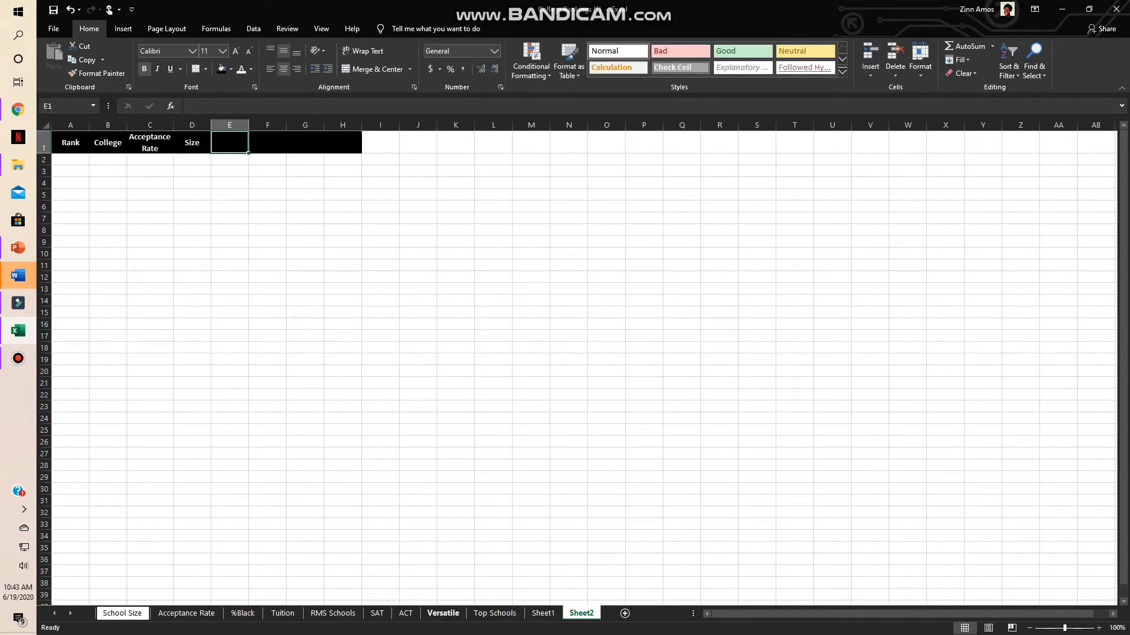
- Check the Top Schools headings, enter Public or Private in E1 of Sheet2 and wrap its text
left_click(494, 613)
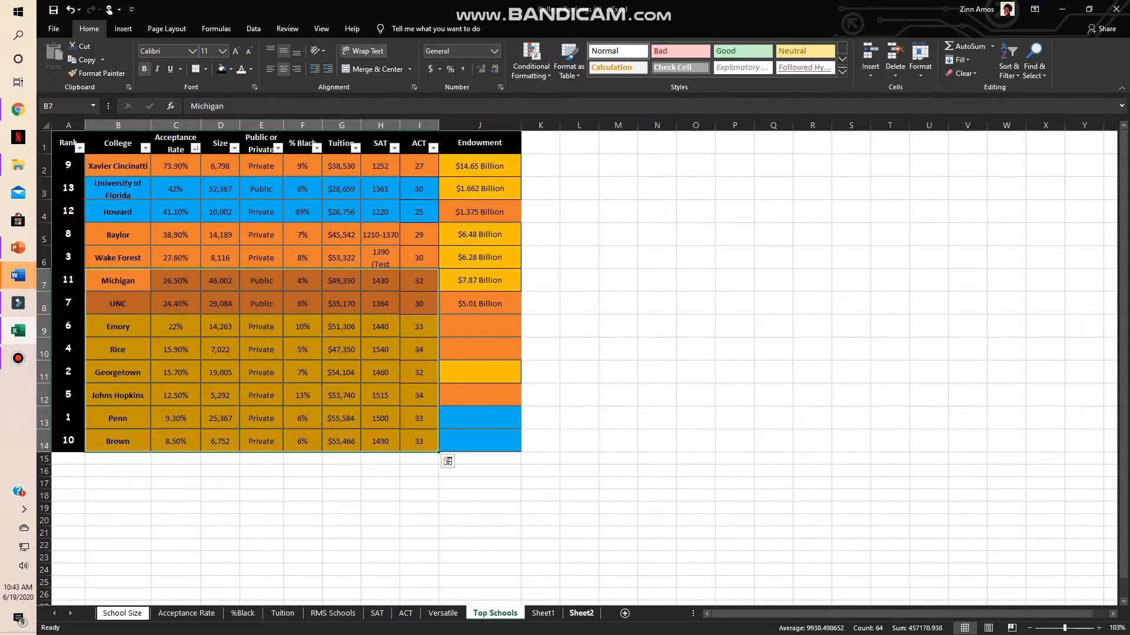
left_click(581, 613)
type("Publ")
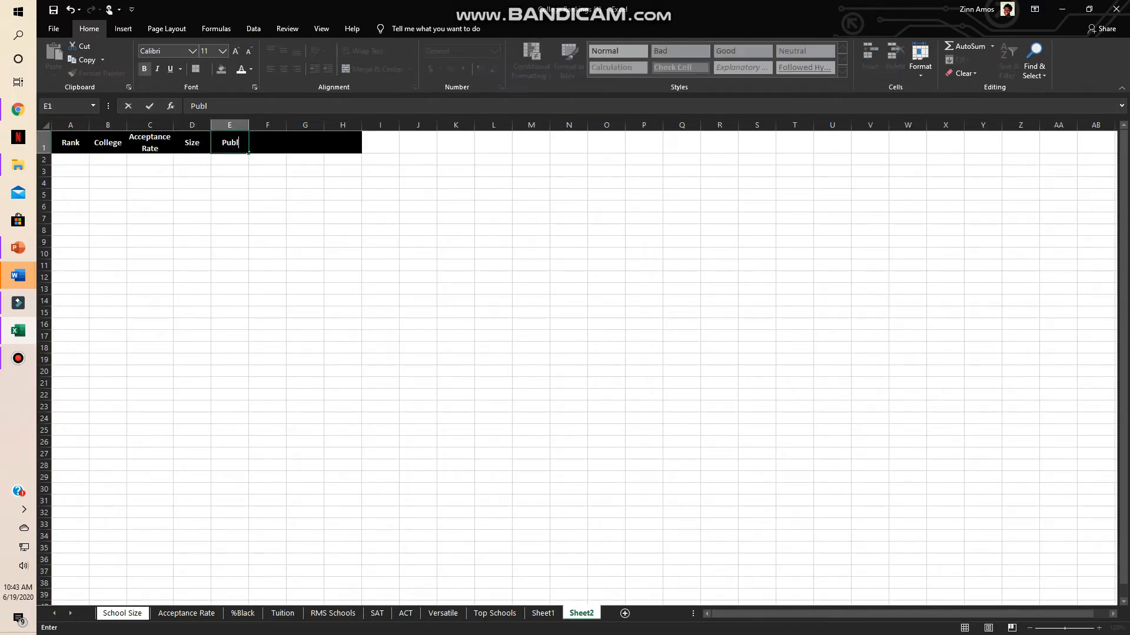
type("ic or Private")
left_click(192, 206)
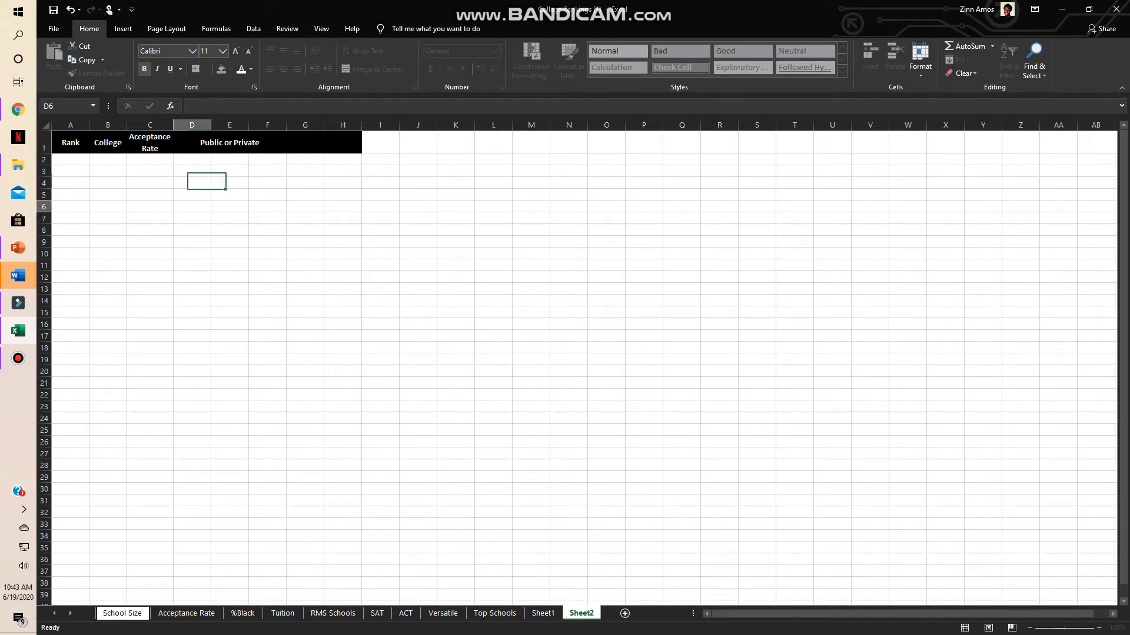
left_click(229, 143)
left_click(363, 51)
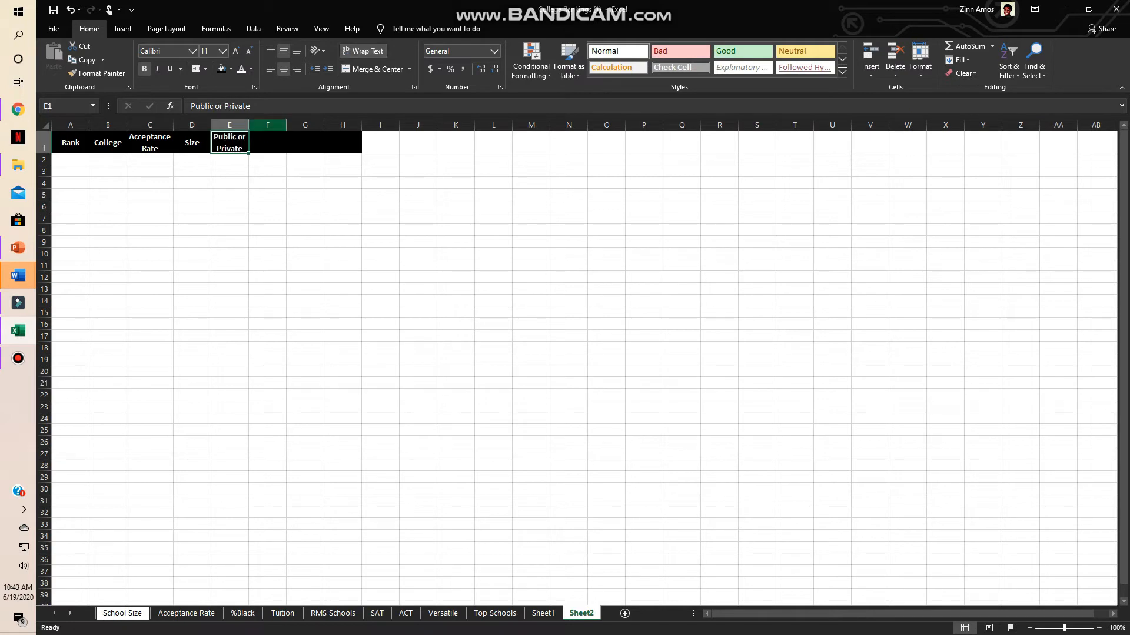
- Check the Top Schools sheet for the remaining headings and enter Tuition in F1 of Sheet2
key("Right")
left_click(495, 613)
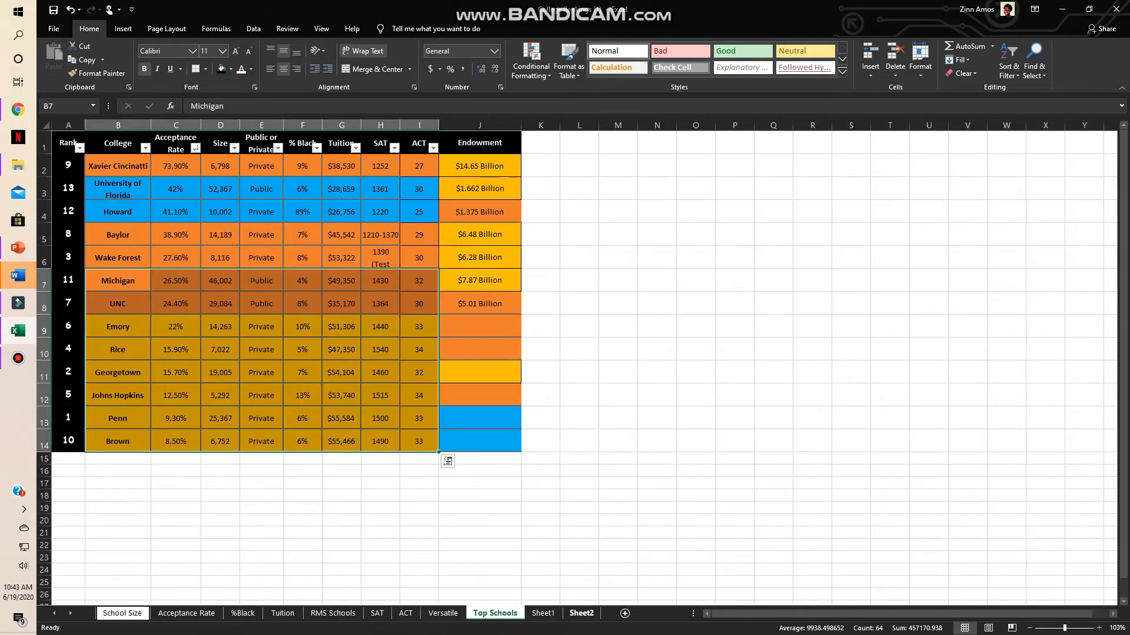
left_click(581, 613)
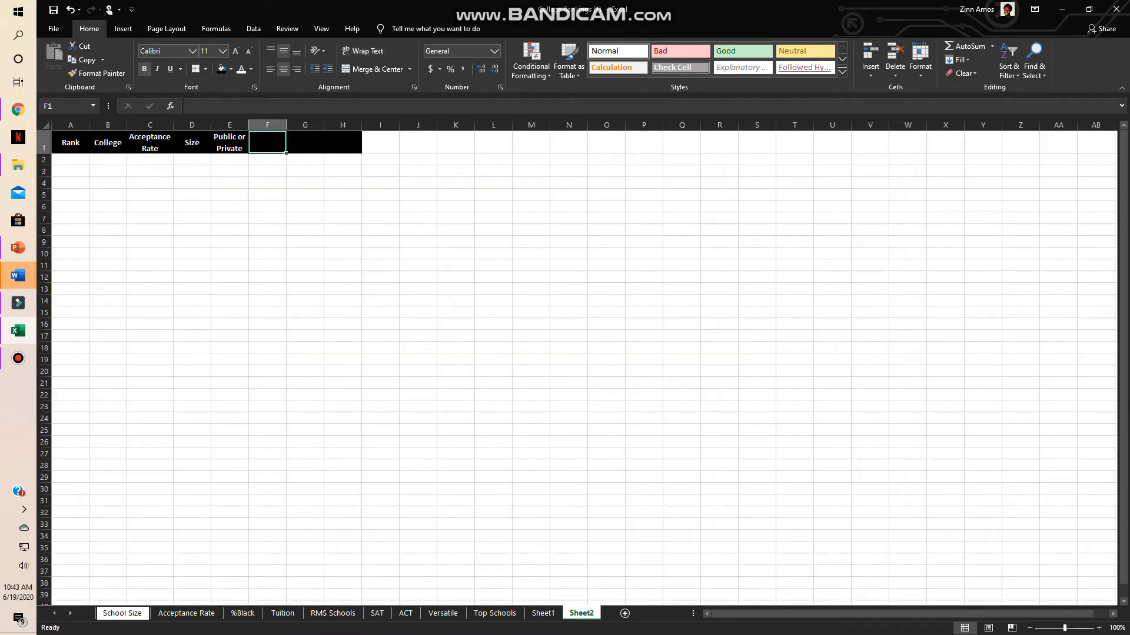
type("Tuition")
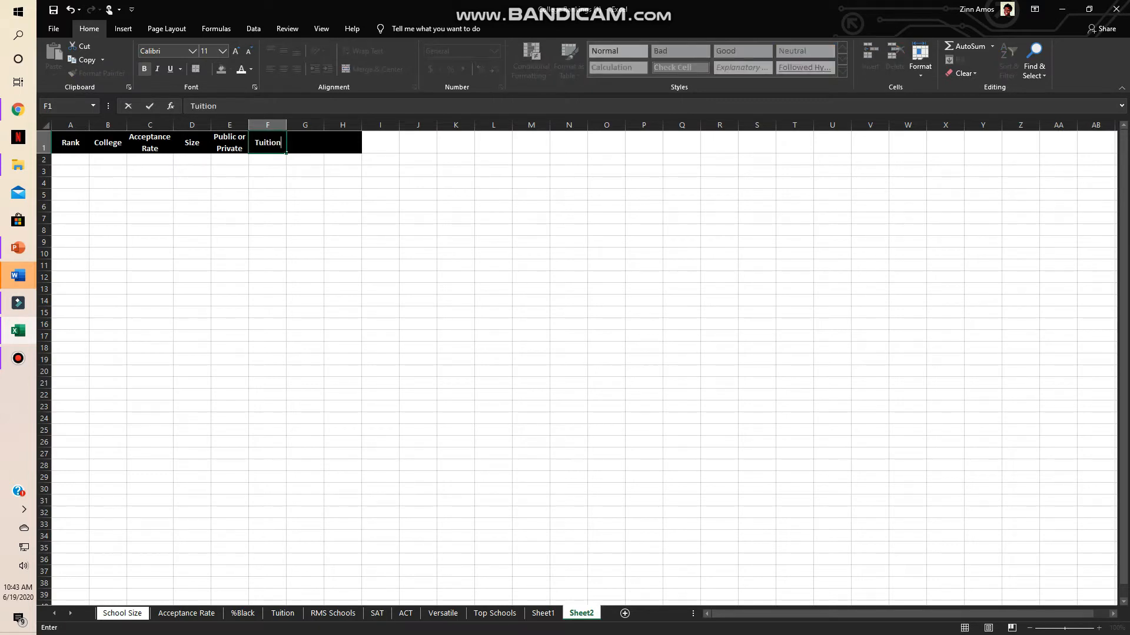
key("Tab")
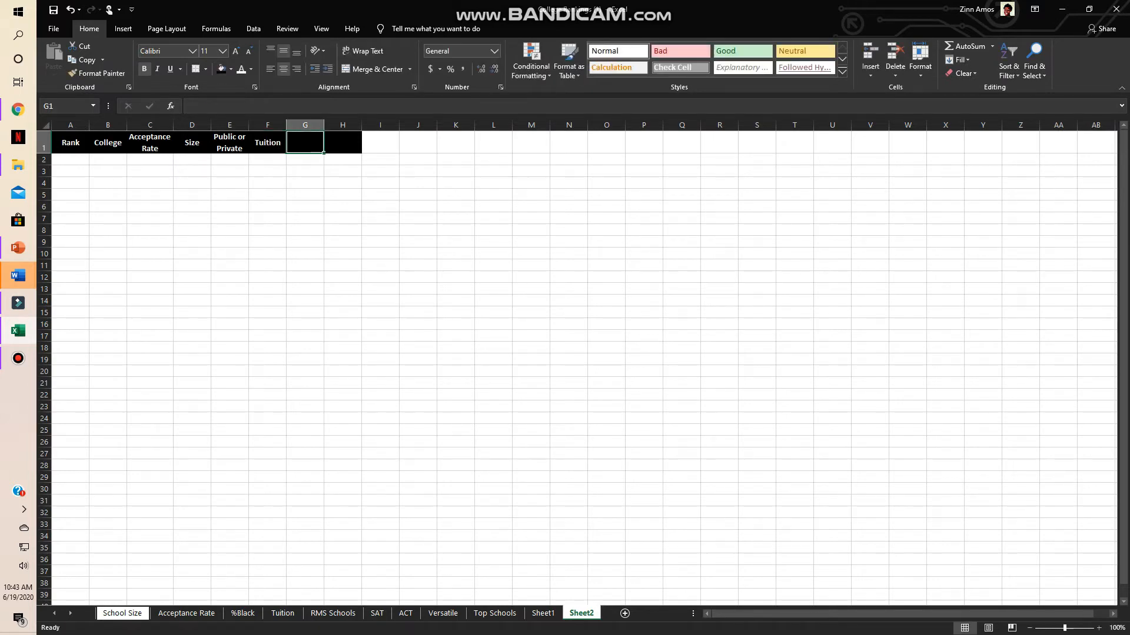
- Enter the column headings SAT in G1 and ACT in H1
type("Sat")
key("BackSpace")
key("BackSpace")
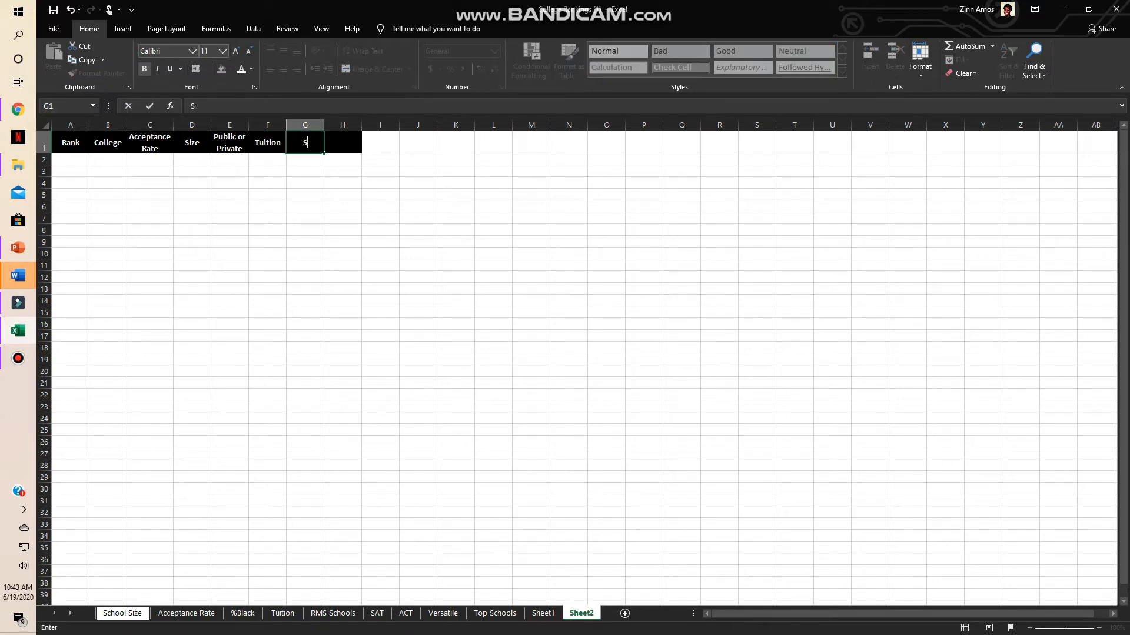
type("AT")
key("Tab")
type("ACT")
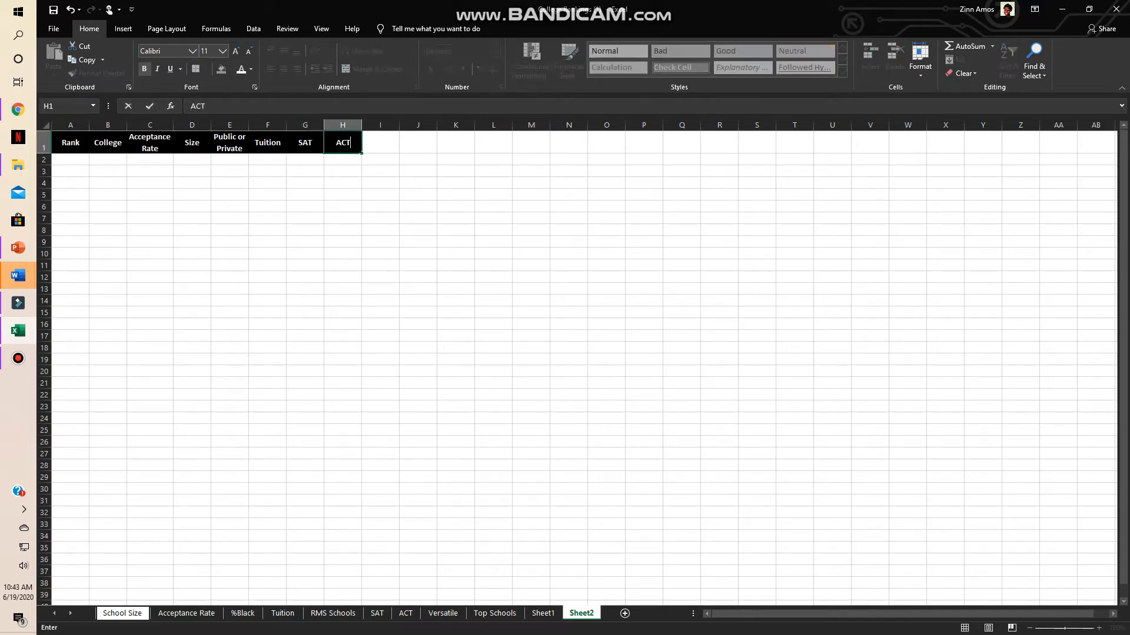
- Confirm the ACT heading and fill cells A1 to A11 with black
key("Down")
key("Down")
key("Down")
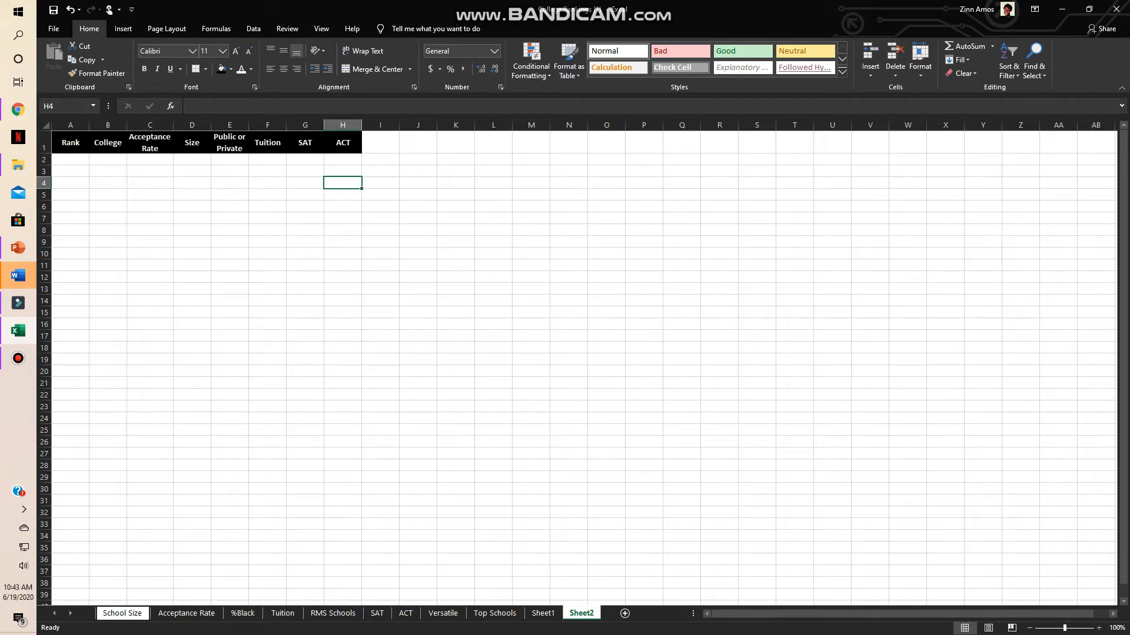
key("ctrl+Home")
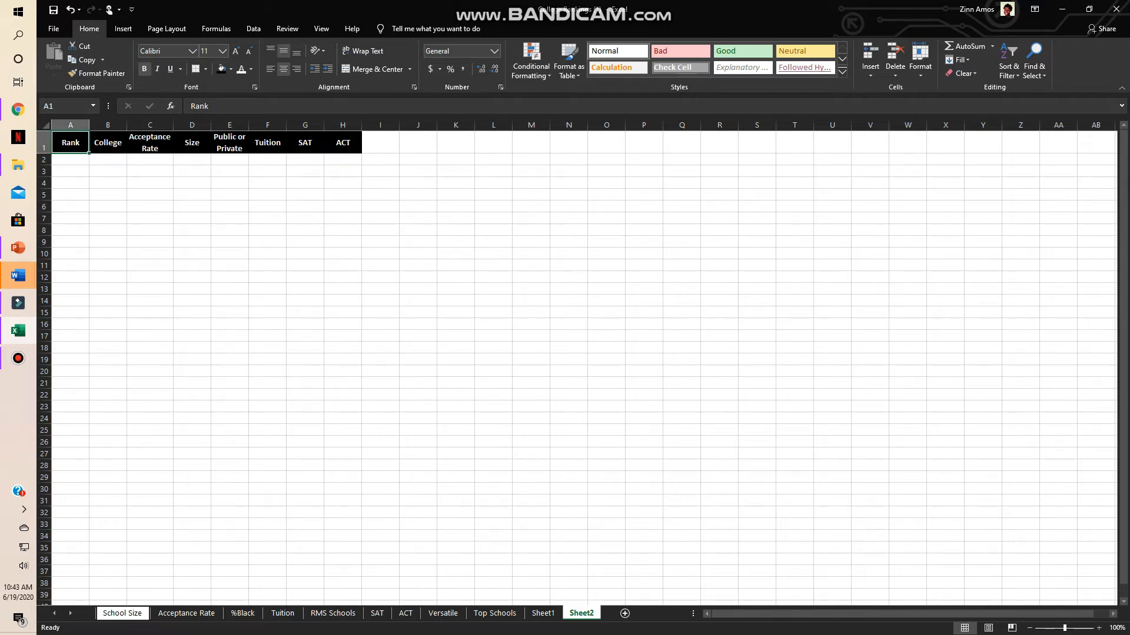
left_click_drag(70, 142, 71, 265)
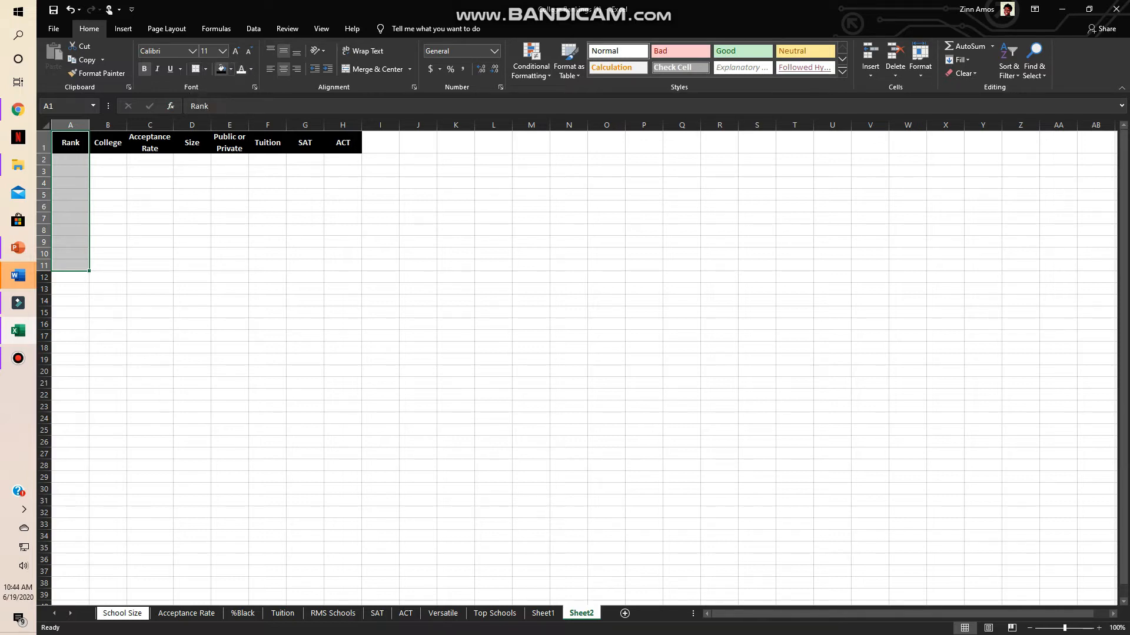
left_click(221, 69)
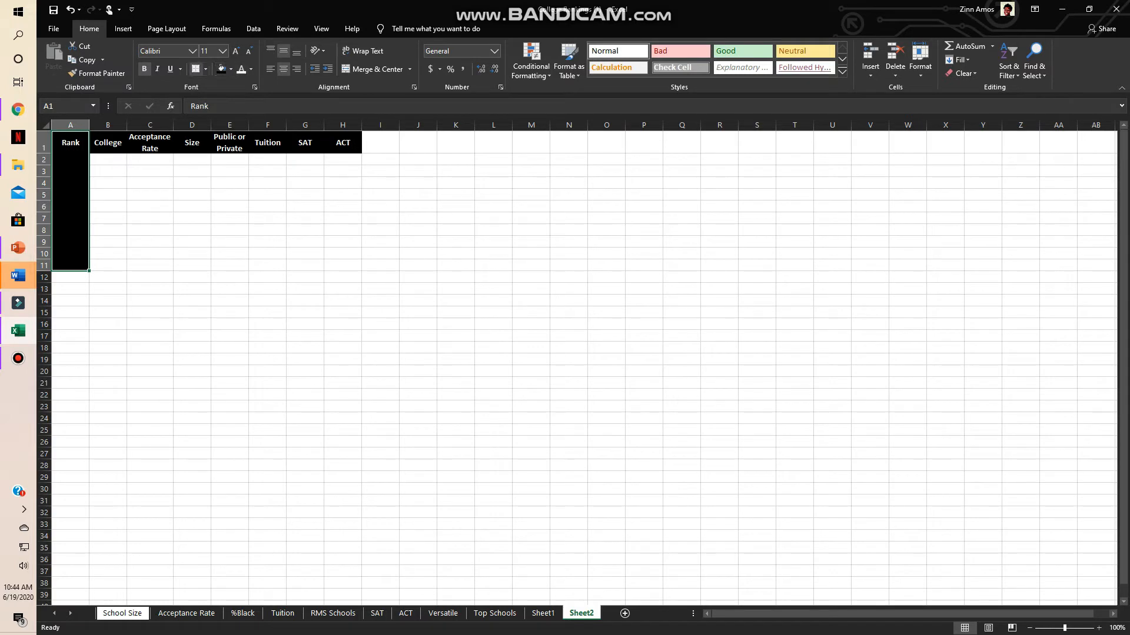
left_click(206, 69)
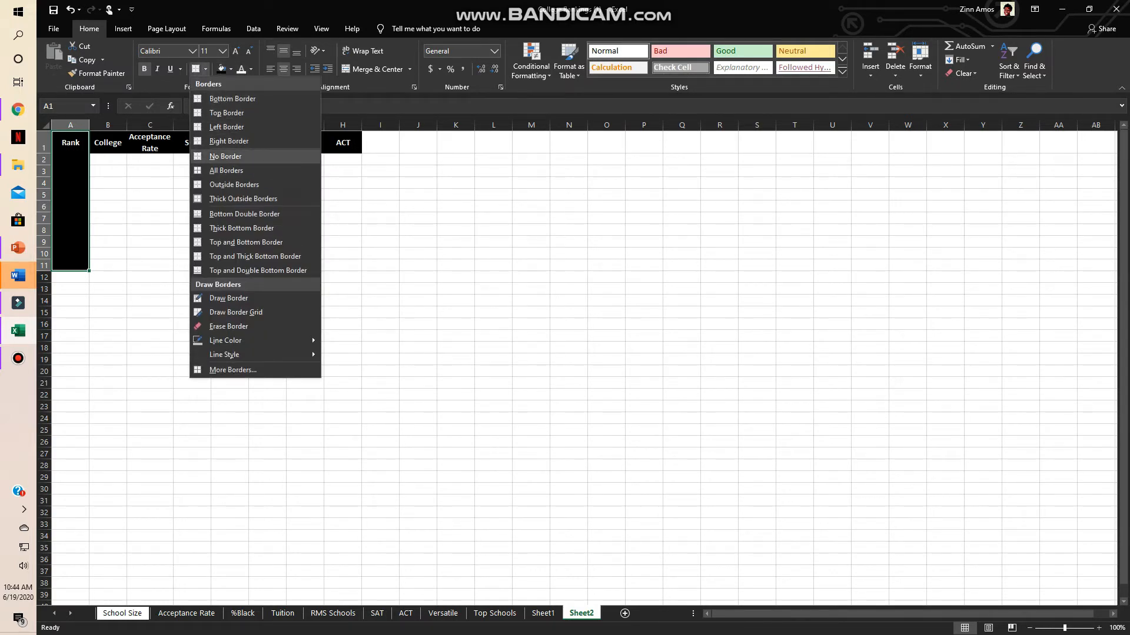
left_click(150, 218)
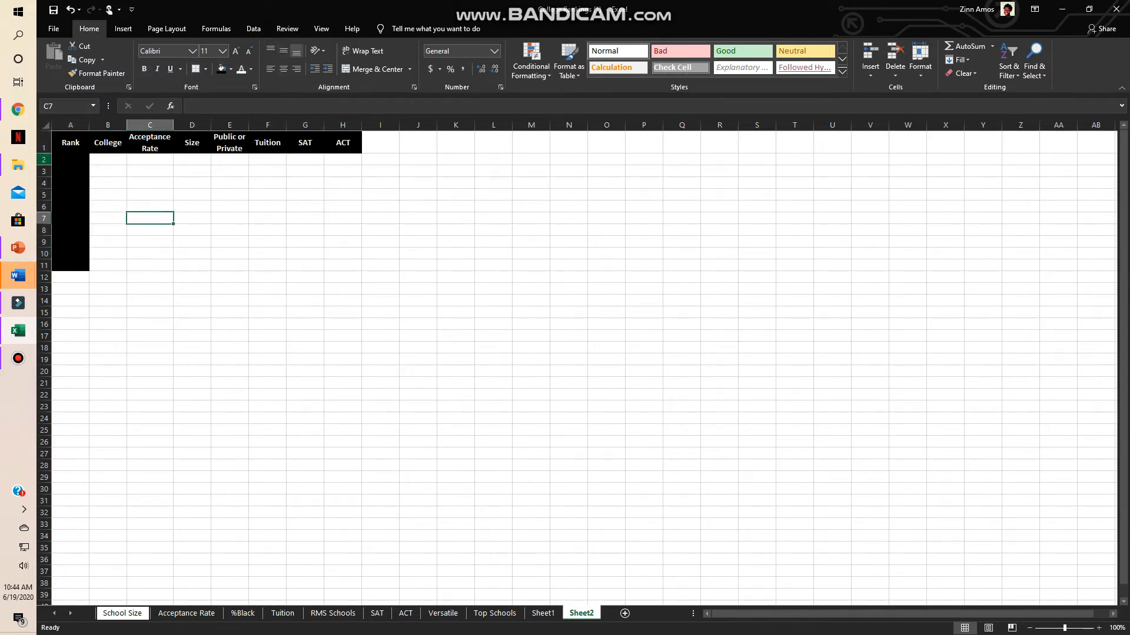
- Set the text in cells A1 to A11 to 14-point Comic Sans MS
left_click(71, 142)
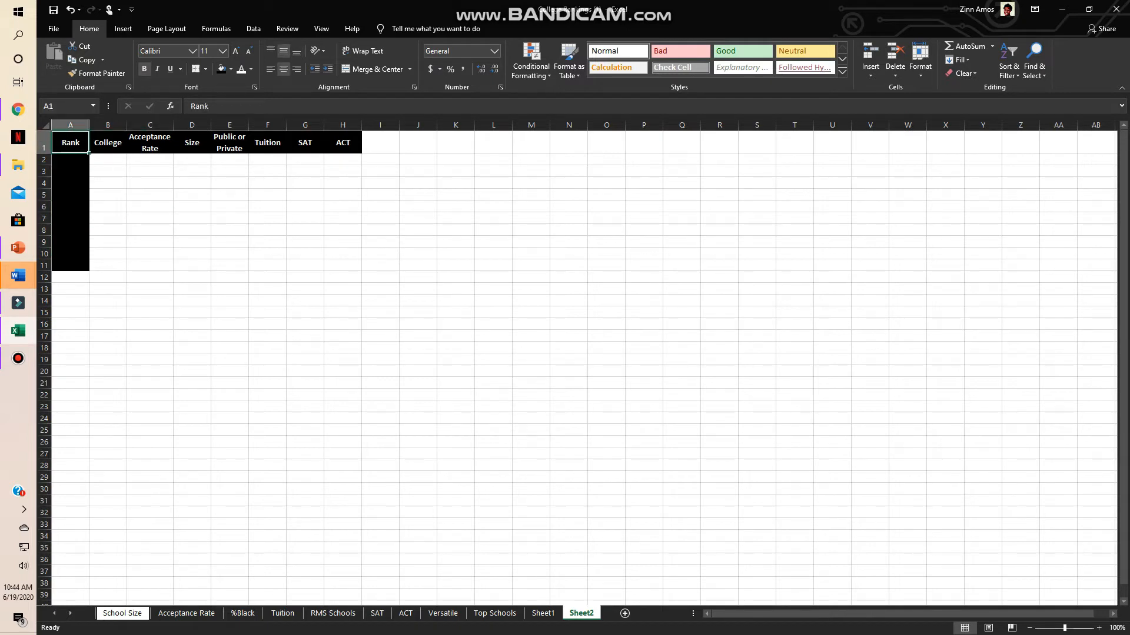
left_click_drag(70, 143, 70, 265)
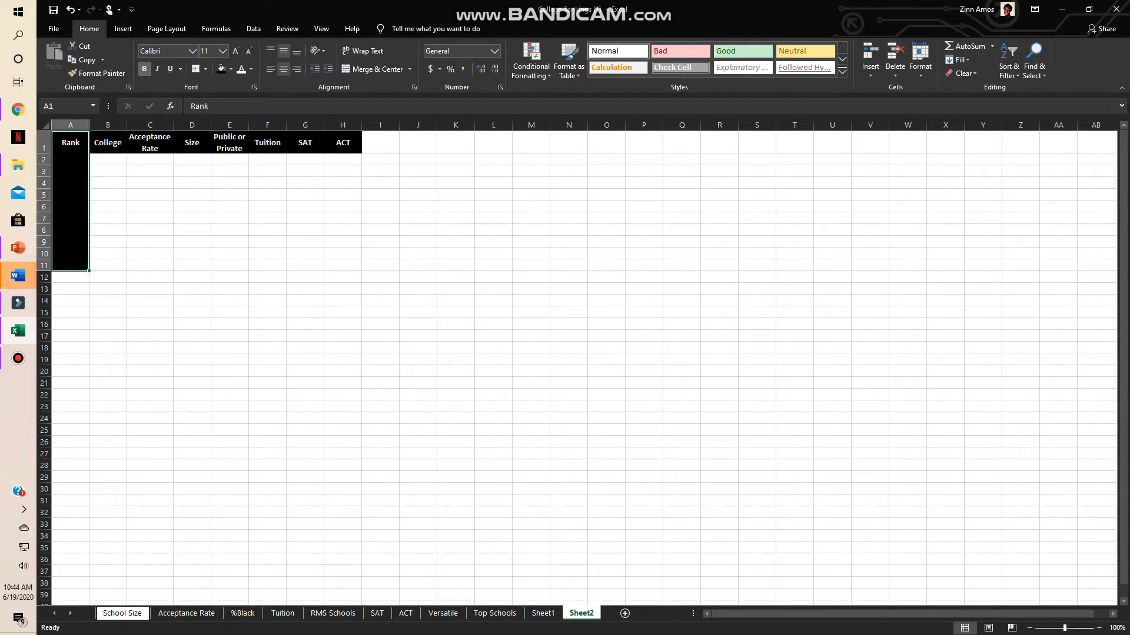
left_click(144, 69)
left_click(144, 69)
left_click(235, 50)
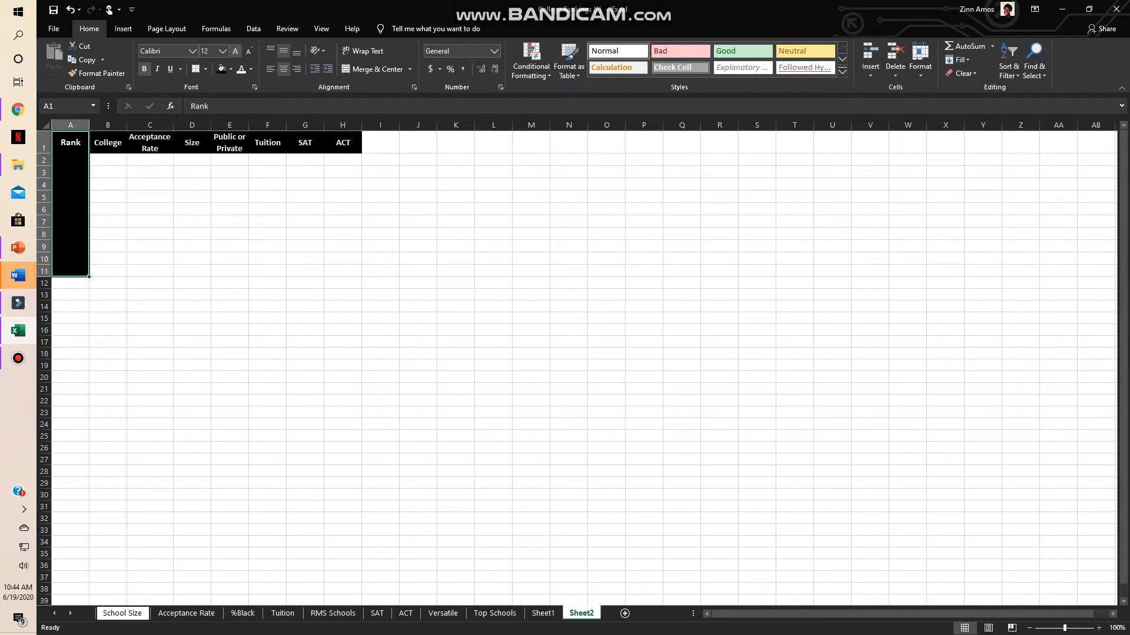
left_click(235, 51)
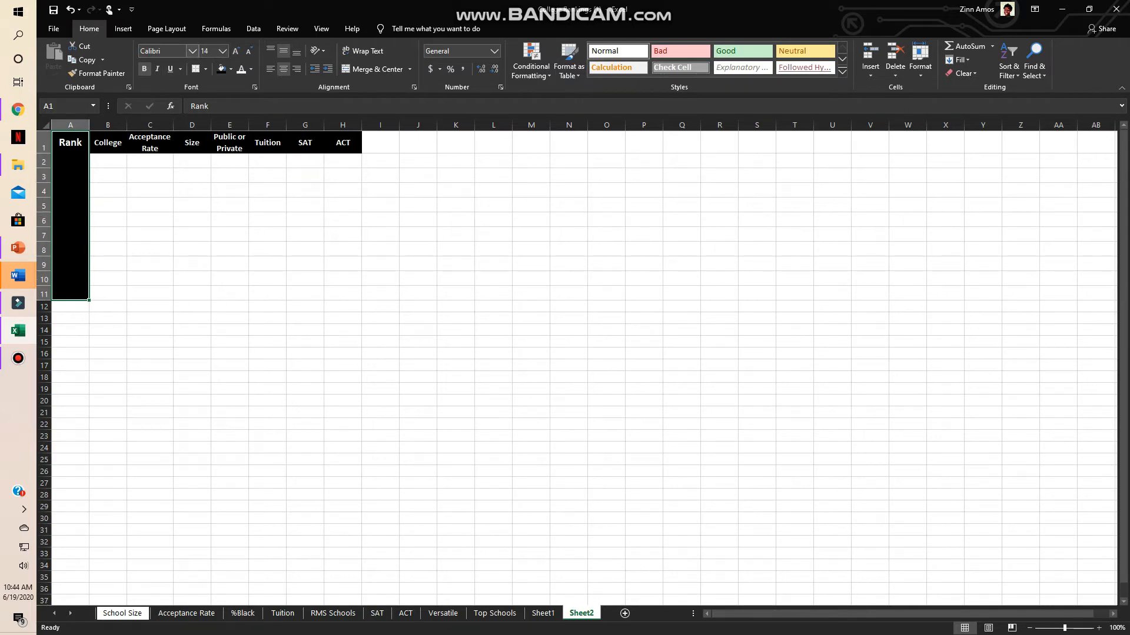
left_click(191, 50)
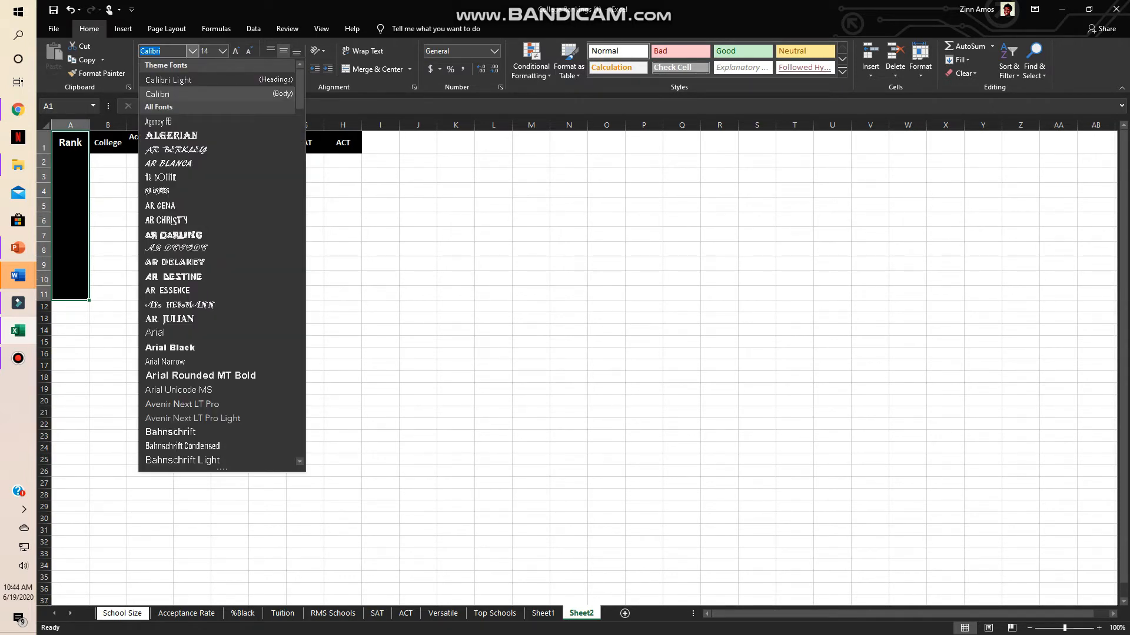
type("Comic Sans M")
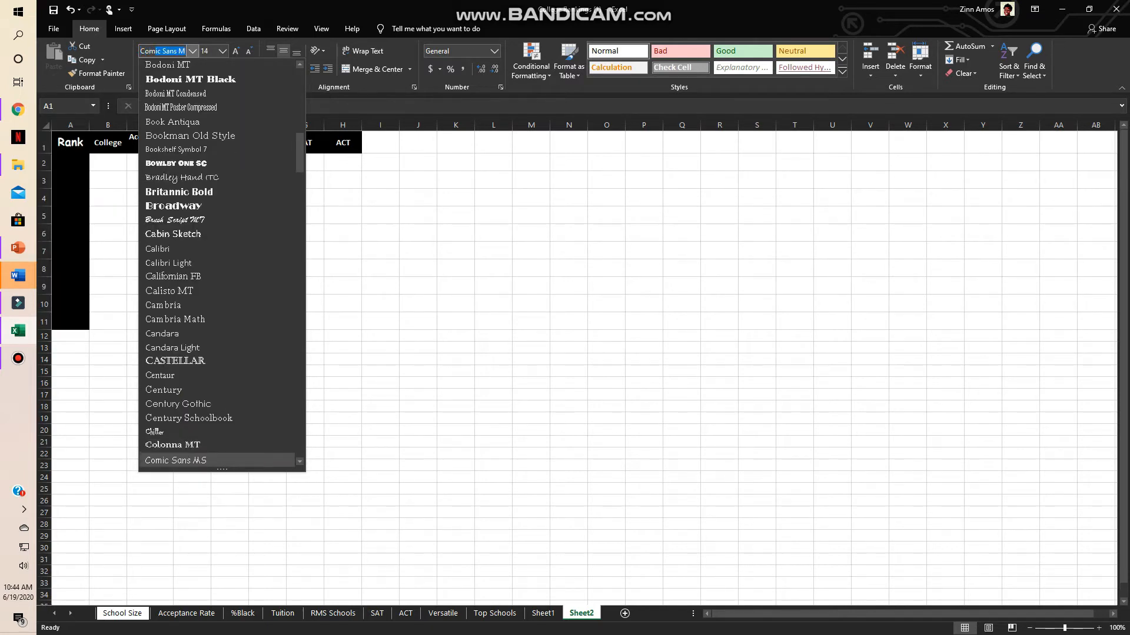
key("Return")
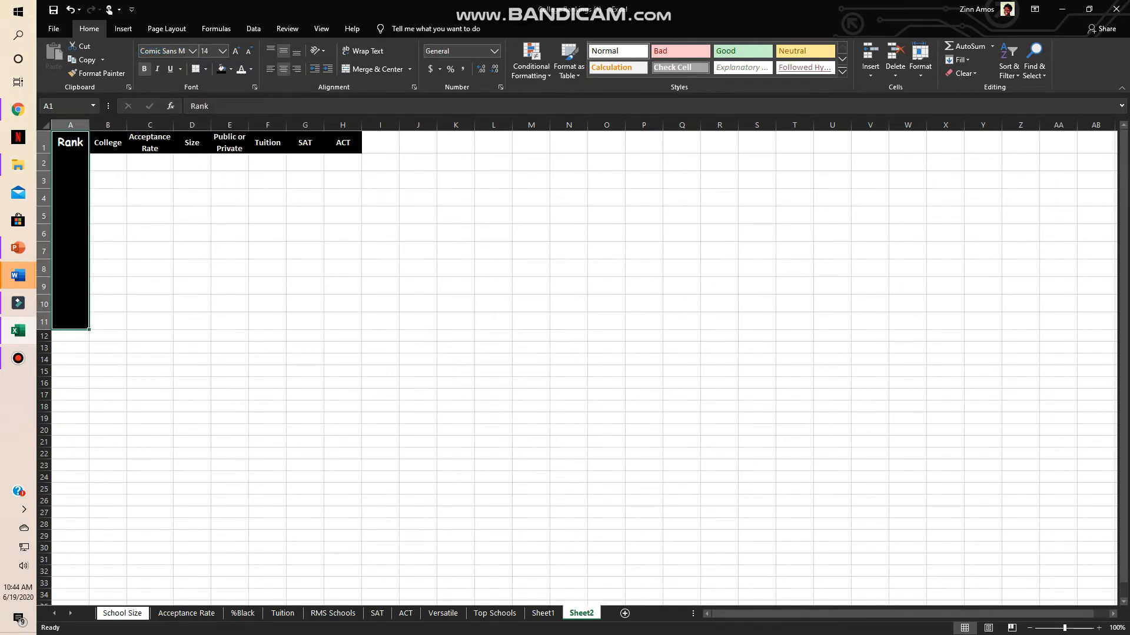
- Change the font of the Rank heading in A1 to Calibri Light
left_click(71, 143)
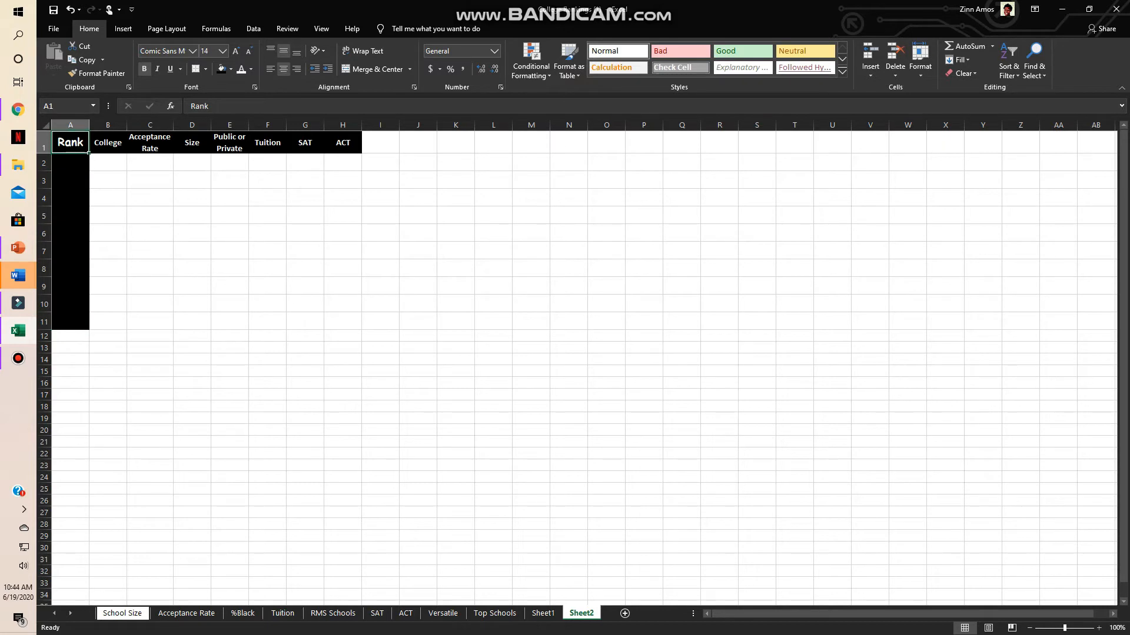
left_click(192, 51)
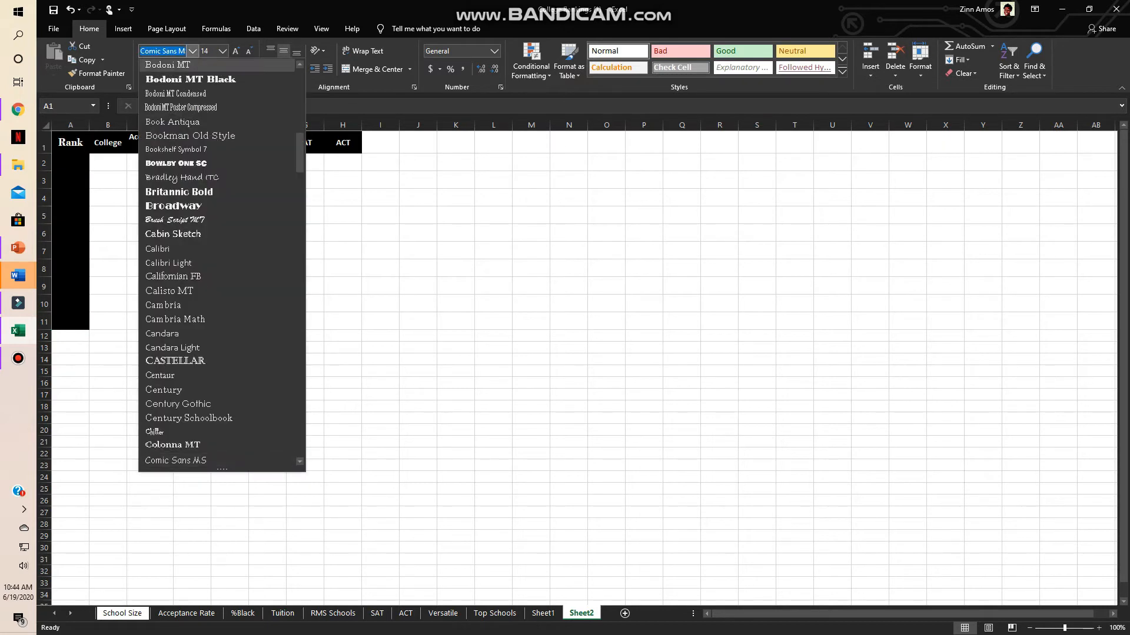
scroll(177, 120, "up", 10)
scroll(176, 121, "up", 5)
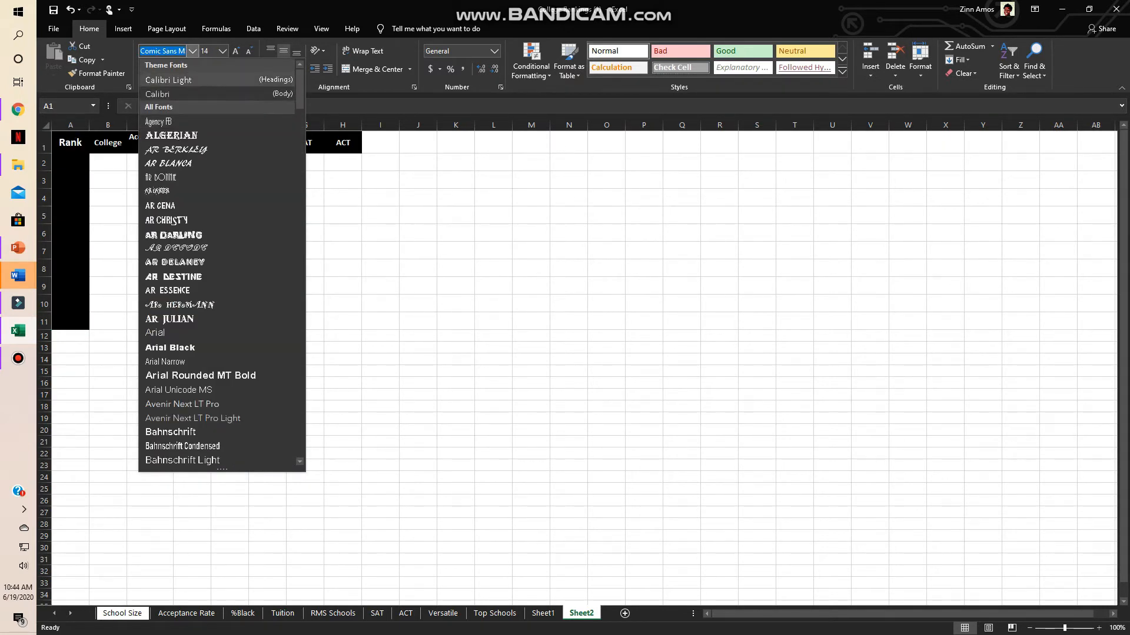
left_click(171, 79)
left_click(103, 178)
- Enter the rank numbers 1 to 10 in cells A2 to A11
left_click(73, 163)
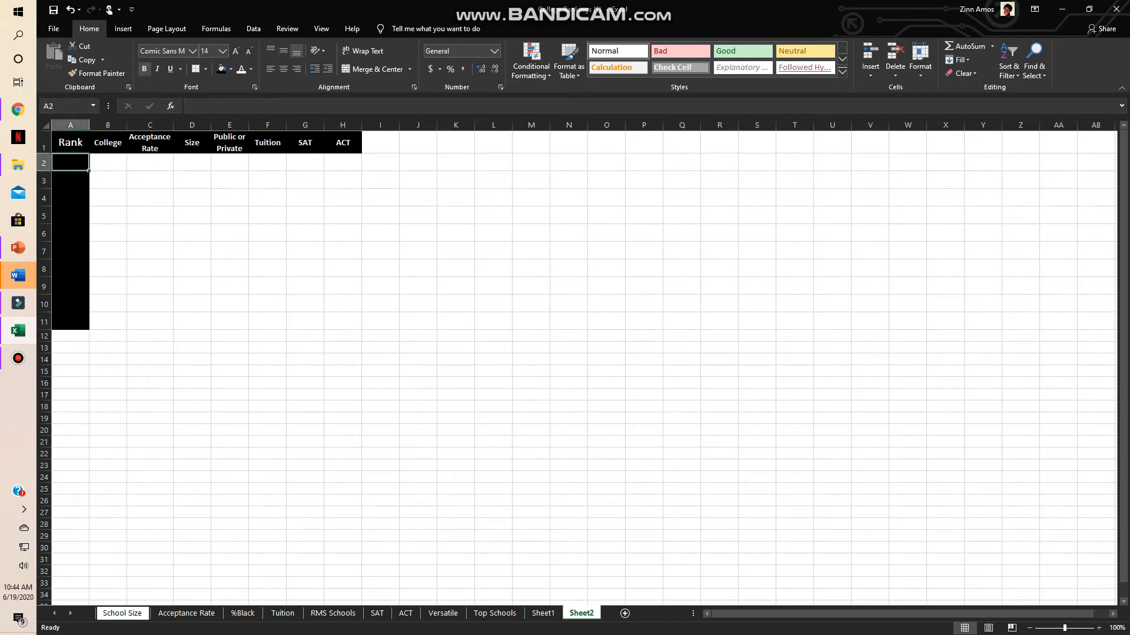
type("11")
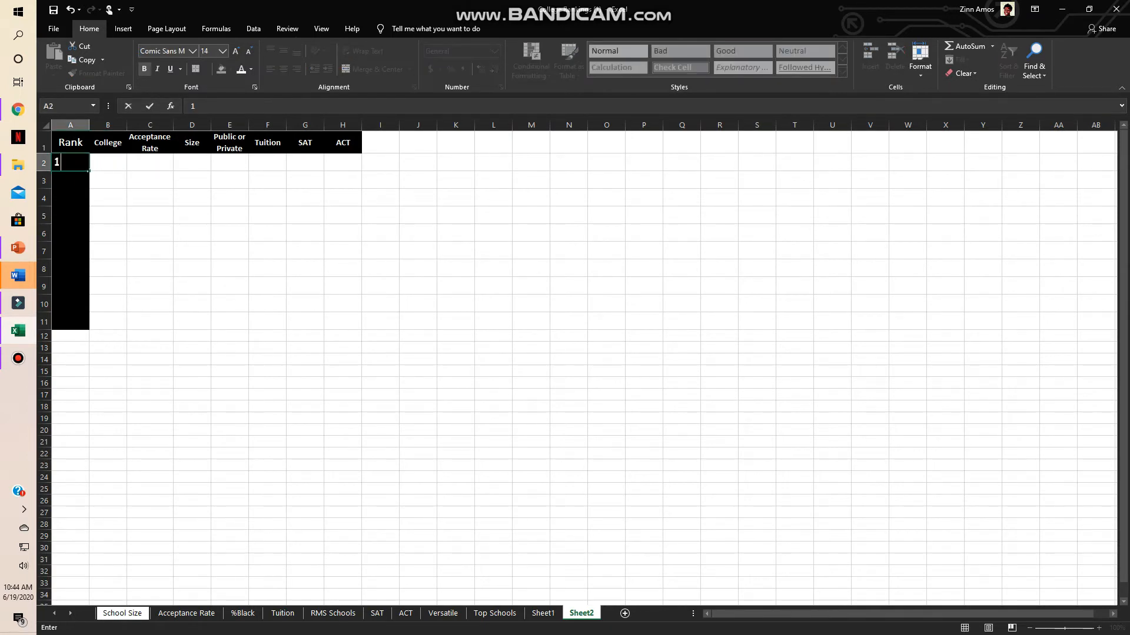
key("Return")
type("2")
key("Return")
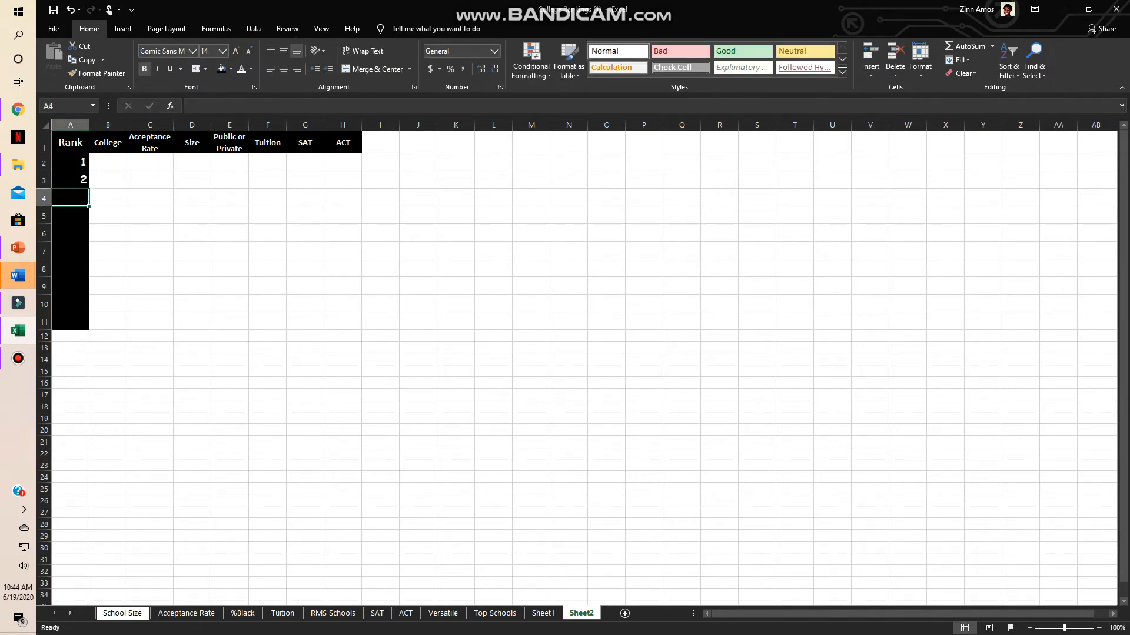
type("3")
key("Return")
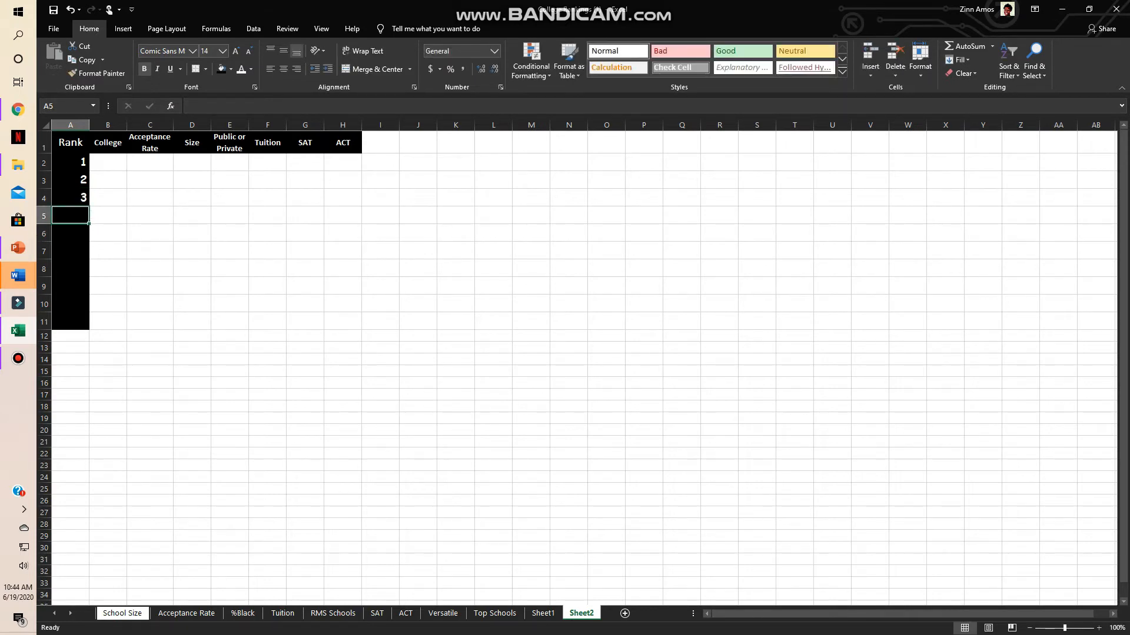
type("4")
key("Return")
type("5")
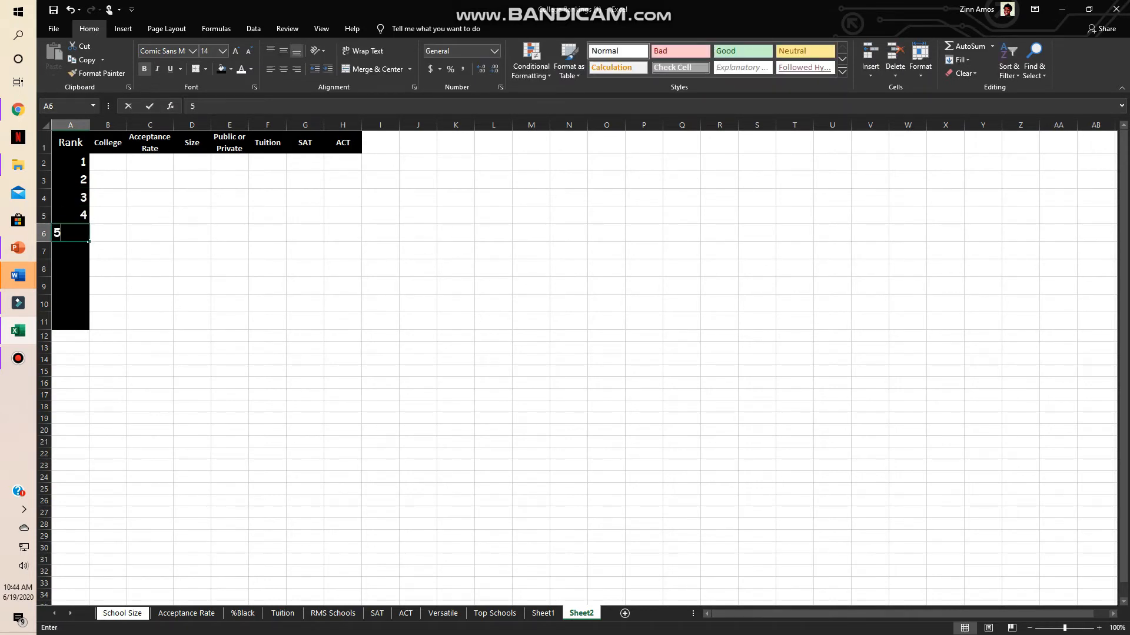
key("Return")
type("6")
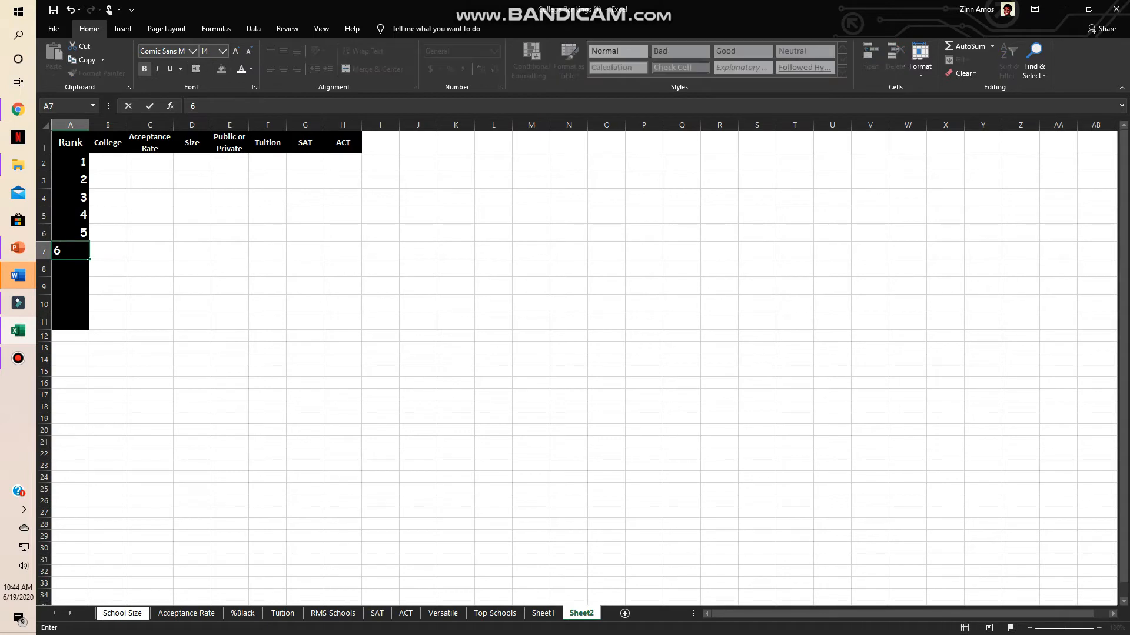
key("Return")
type("7")
key("Return")
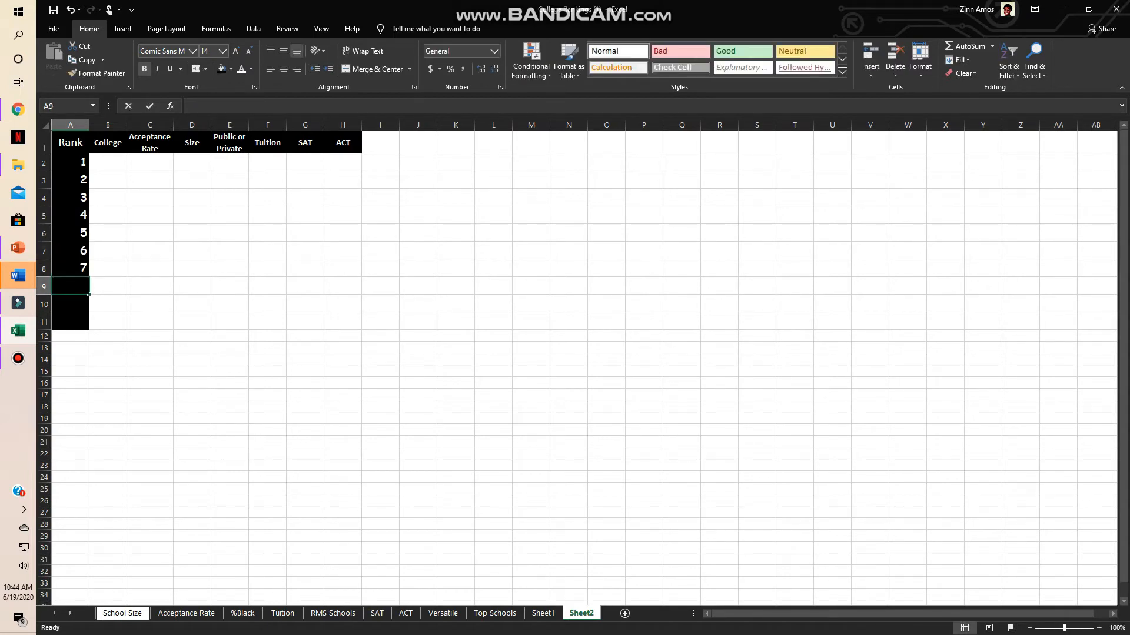
type("8")
key("Return")
type("9")
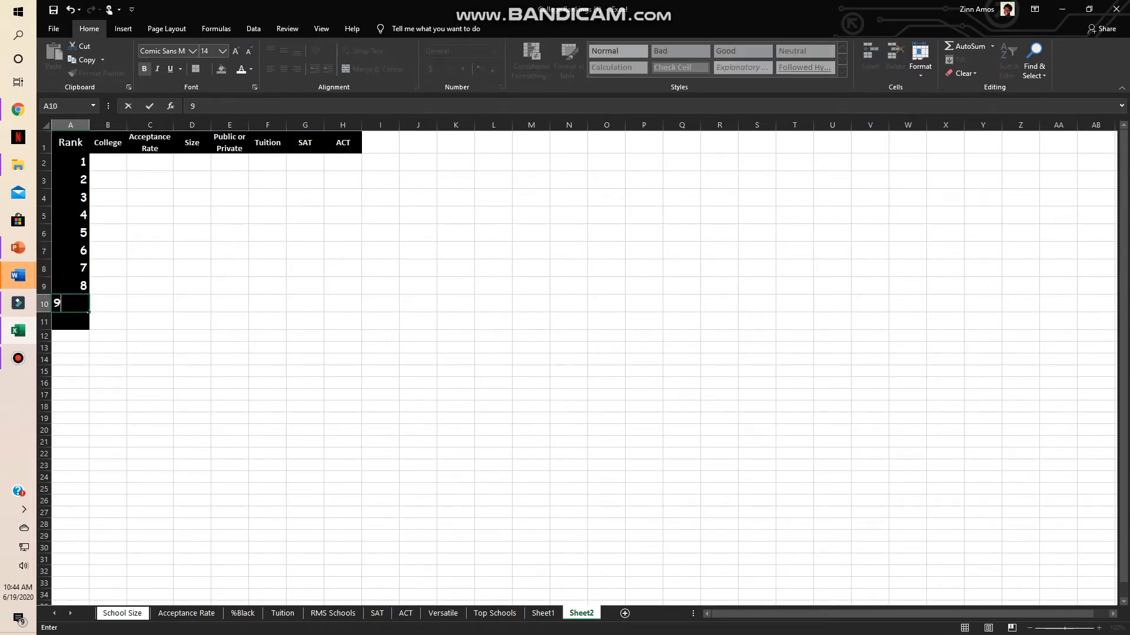
key("Return")
type("10")
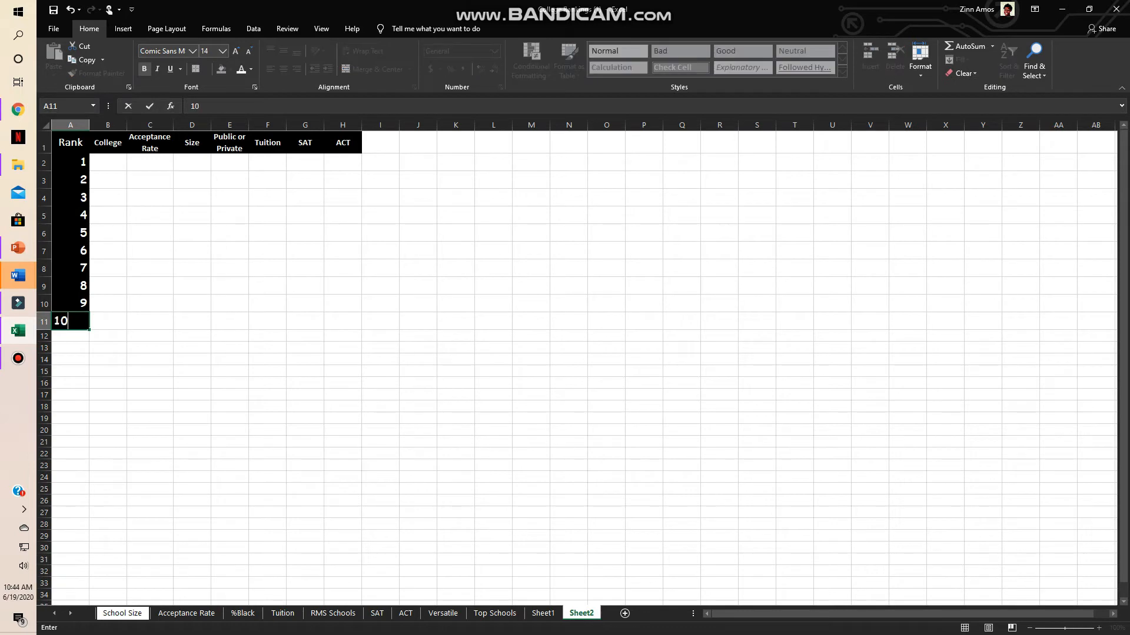
left_click_drag(107, 335, 108, 321)
- Centre the contents of cells A1 to A11 horizontally and vertically
key("ctrl+Home")
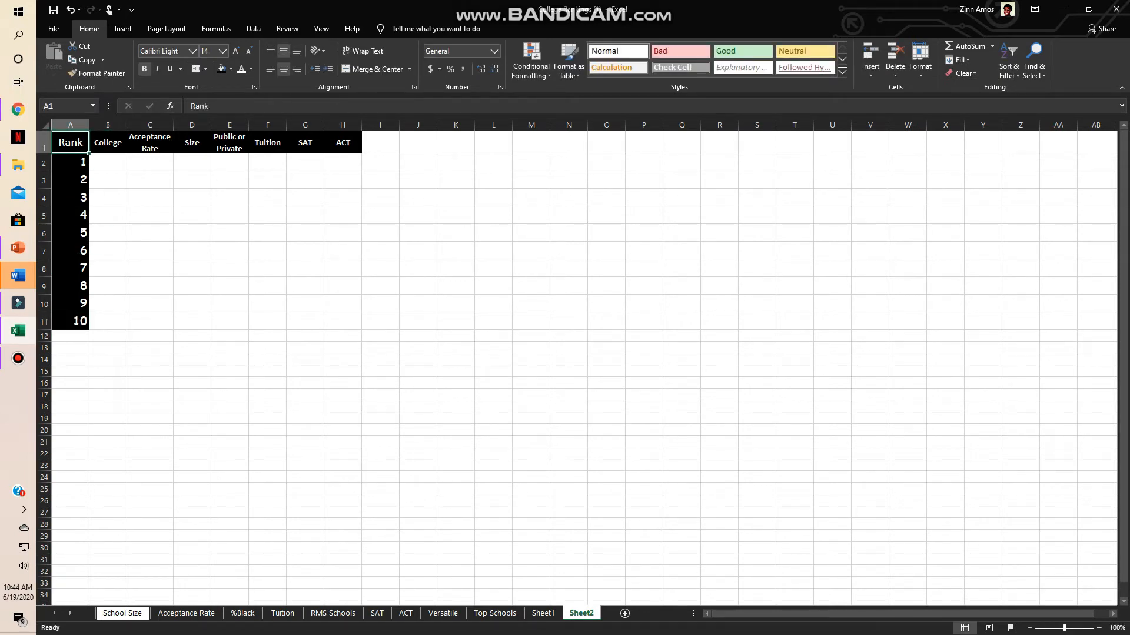
left_click_drag(71, 143, 71, 321)
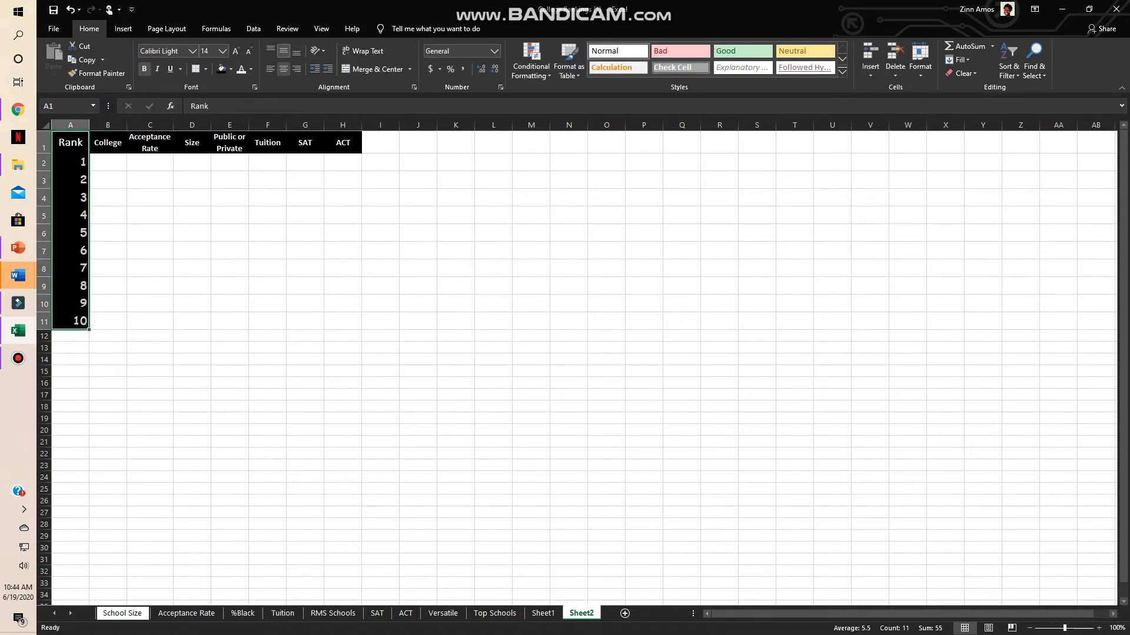
left_click(283, 51)
left_click(283, 69)
left_click(284, 51)
left_click(284, 69)
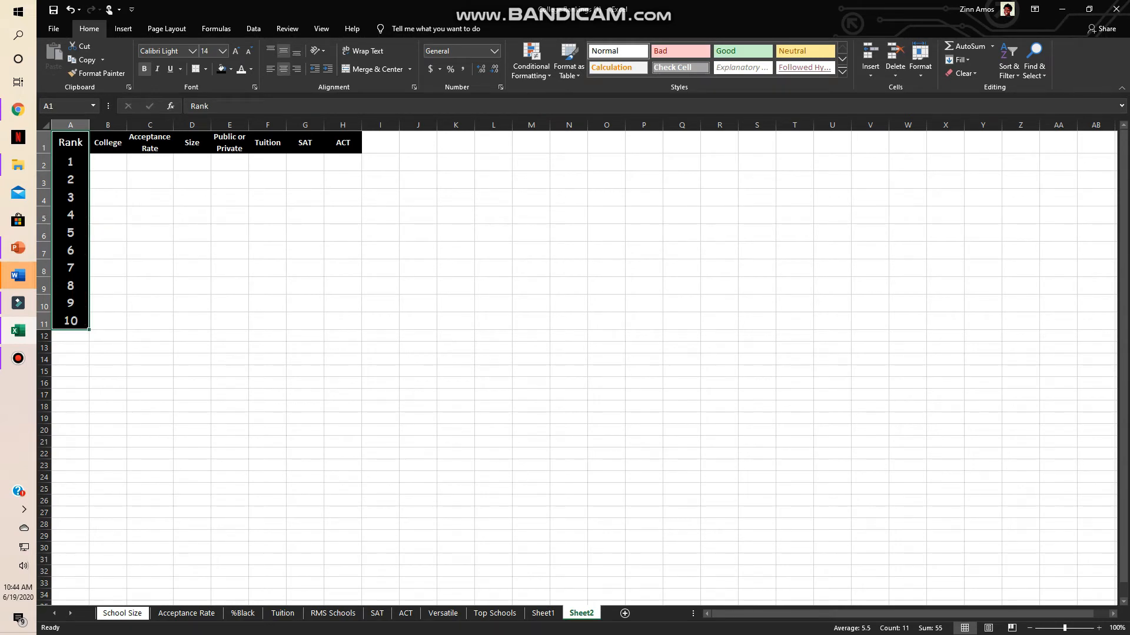
- Switch to Chrome and search Google for harvard acceptance rate and, in a separate tab, harvard population
left_click(107, 163)
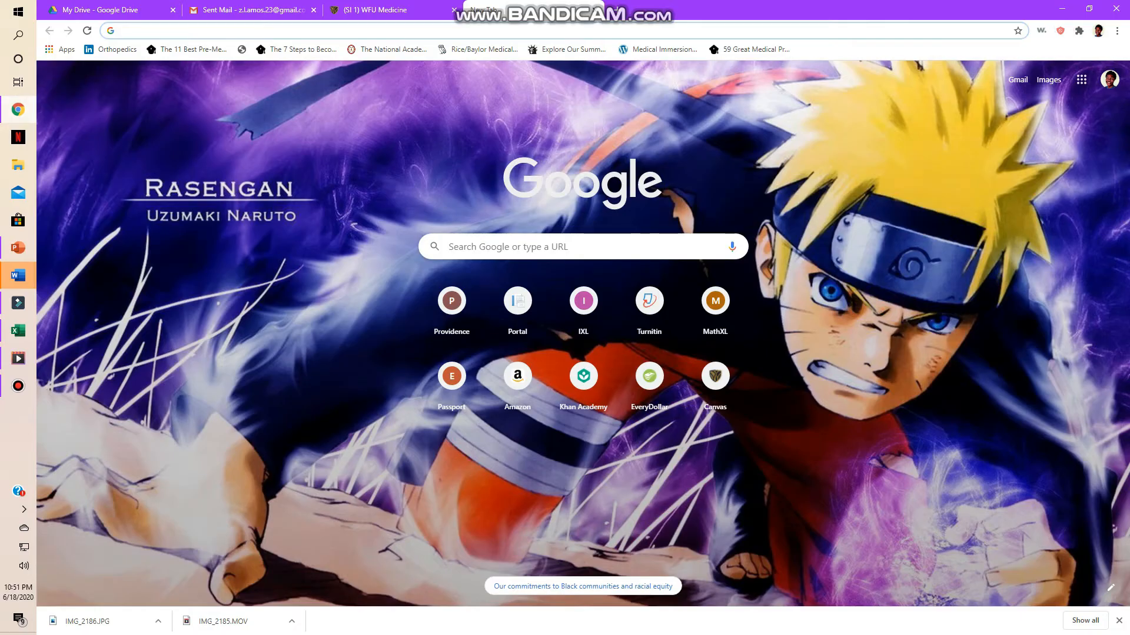
type("harvard")
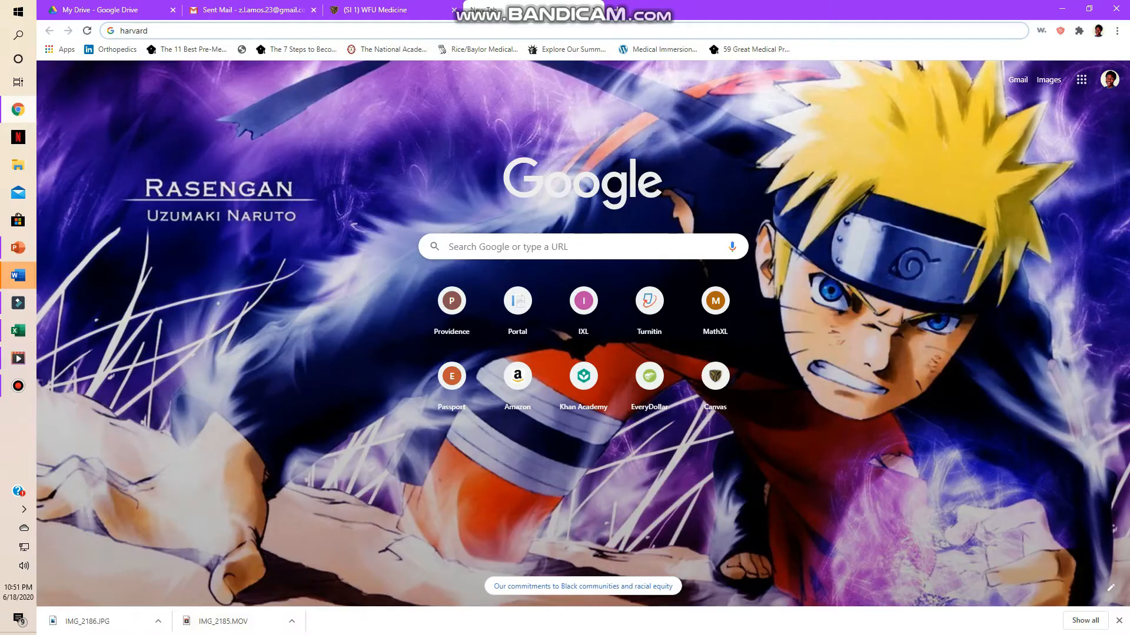
type("acc")
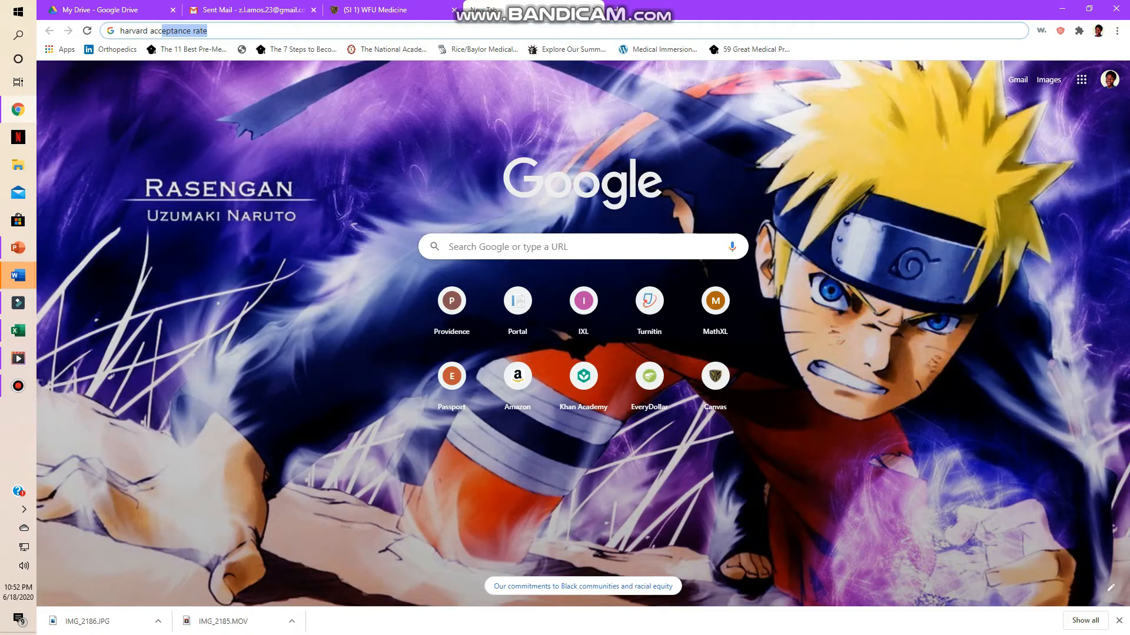
key("Return")
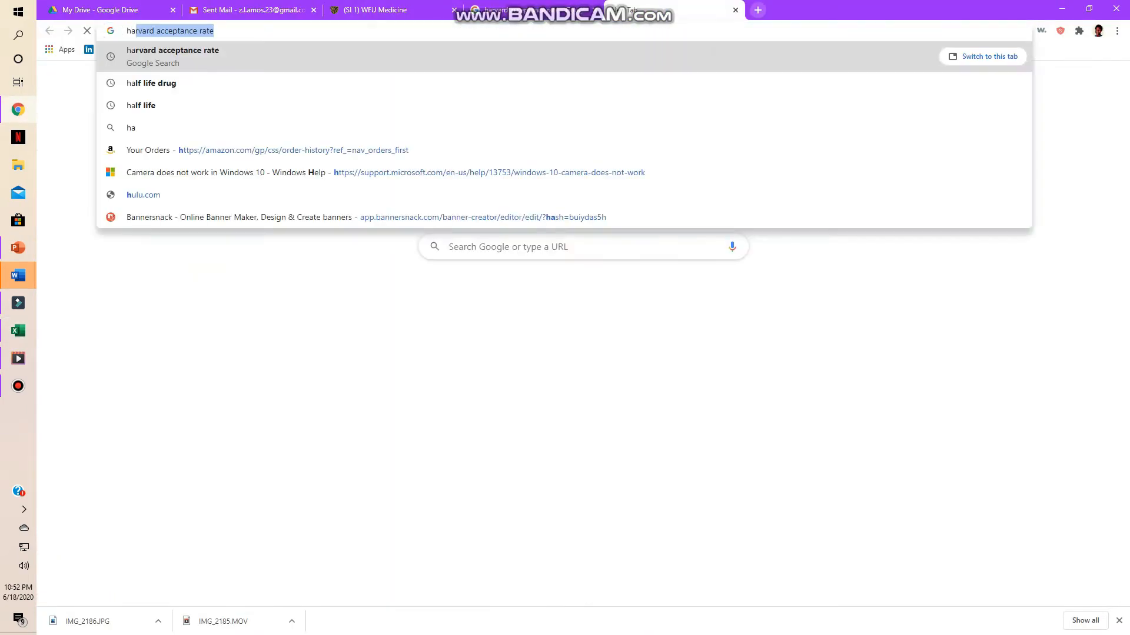
type("pop")
key("Return")
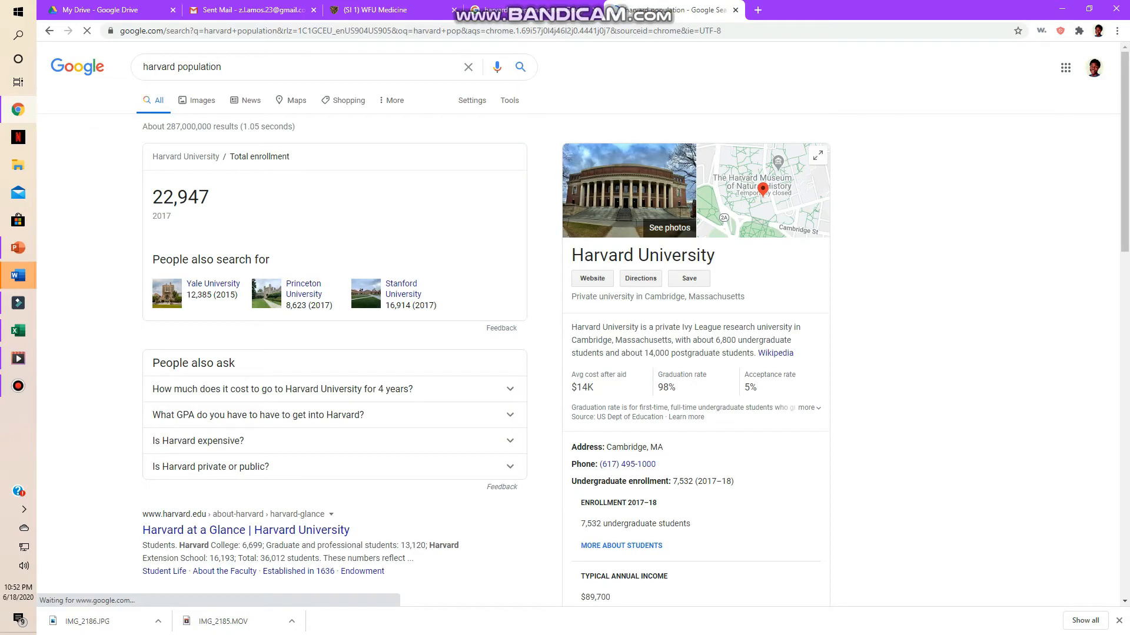
- Search Google for harvard in a new Chrome tab and return to the Excel workbook
left_click(18, 331)
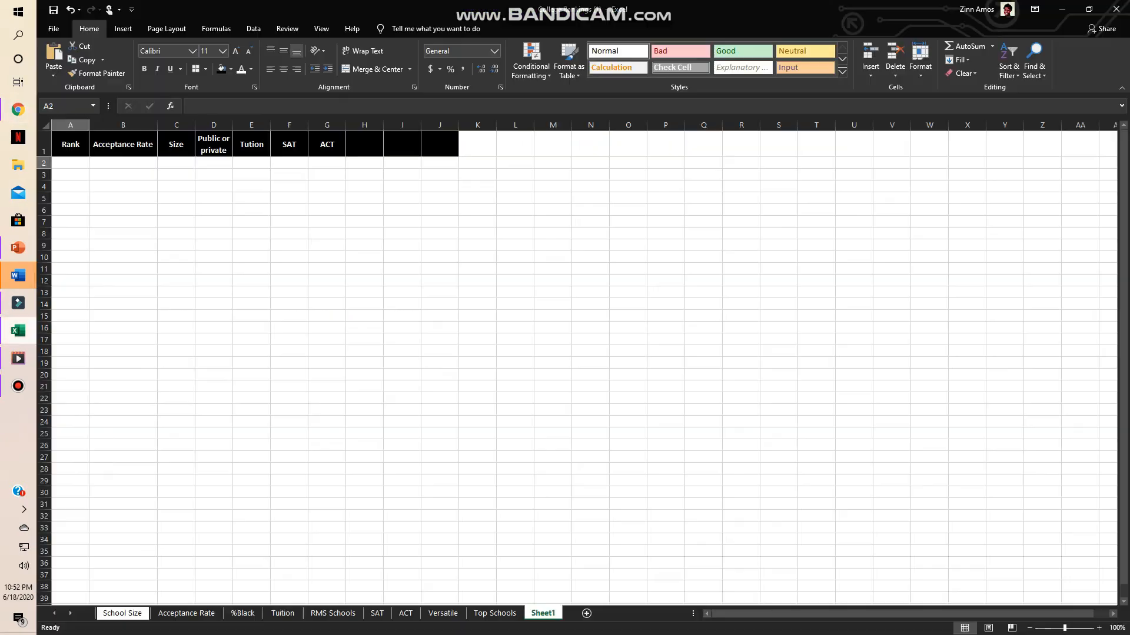
left_click(18, 331)
left_click(758, 10)
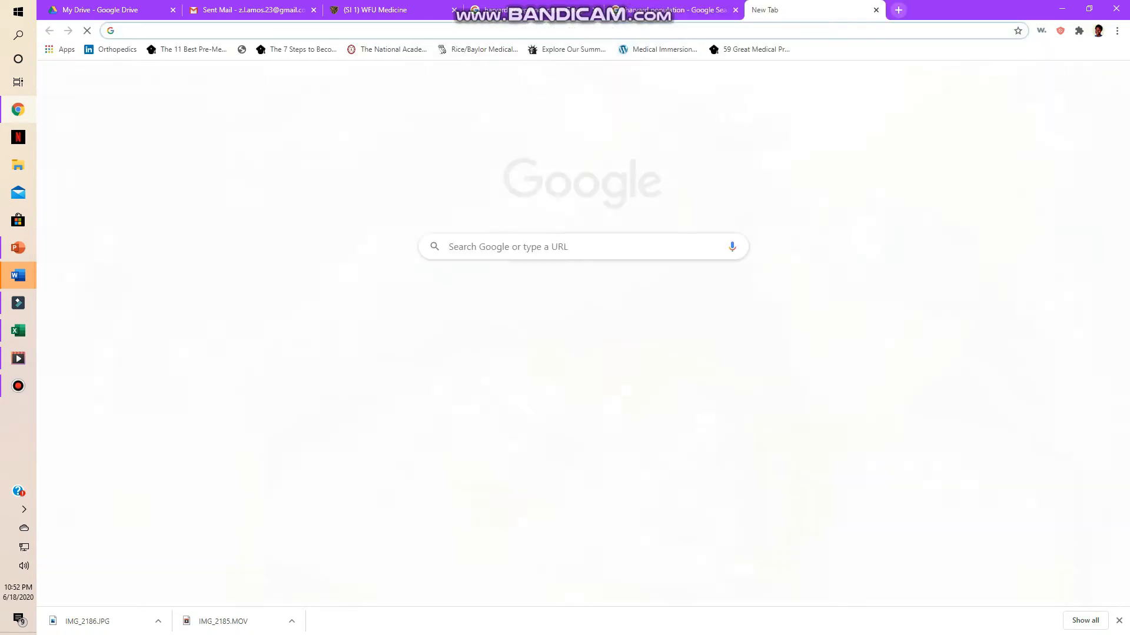
type("harvard")
key("Return")
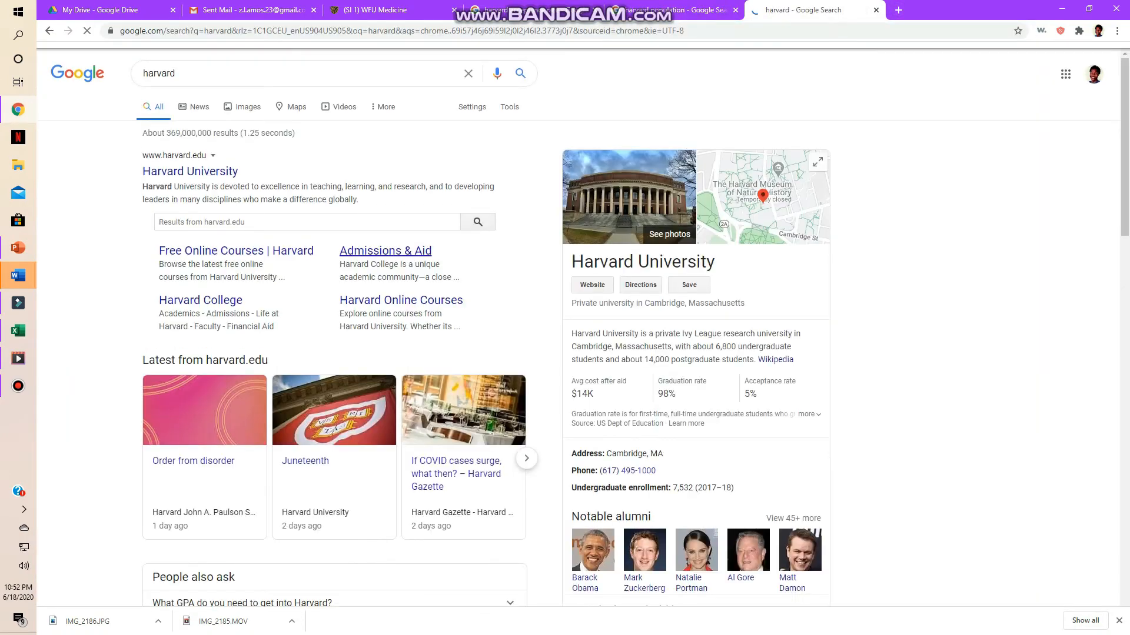
left_click(17, 331)
left_click(18, 331)
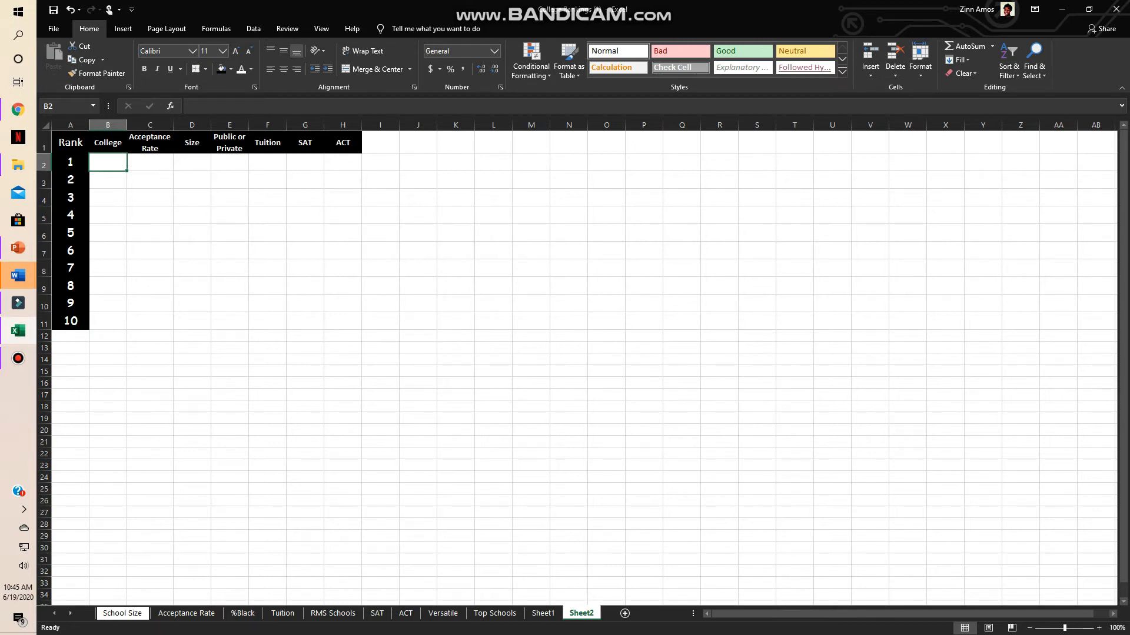
- Fill cells B2 to H2 with the gold theme colour and try to apply all borders to them
left_click(343, 162)
left_click(107, 162)
left_click(343, 162, "shift")
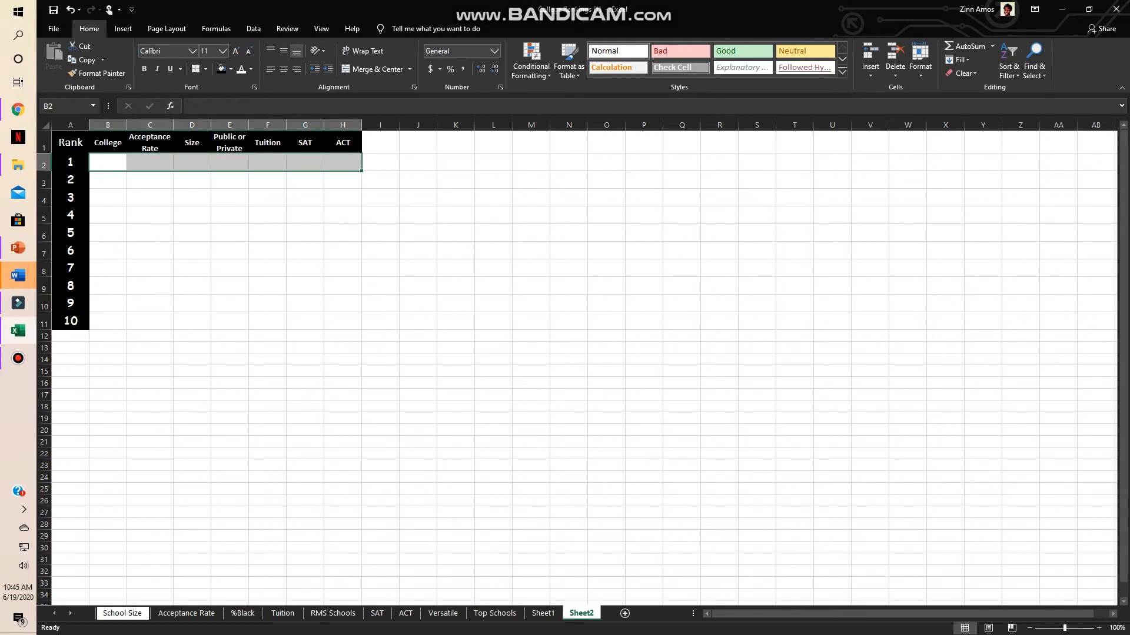
left_click(231, 68)
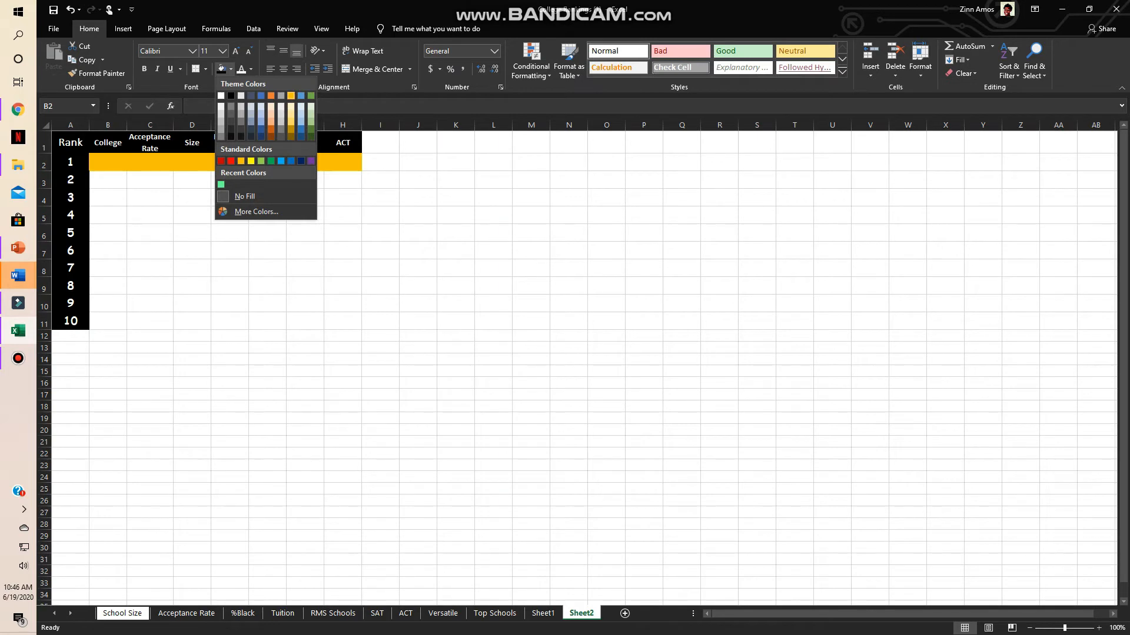
left_click(291, 96)
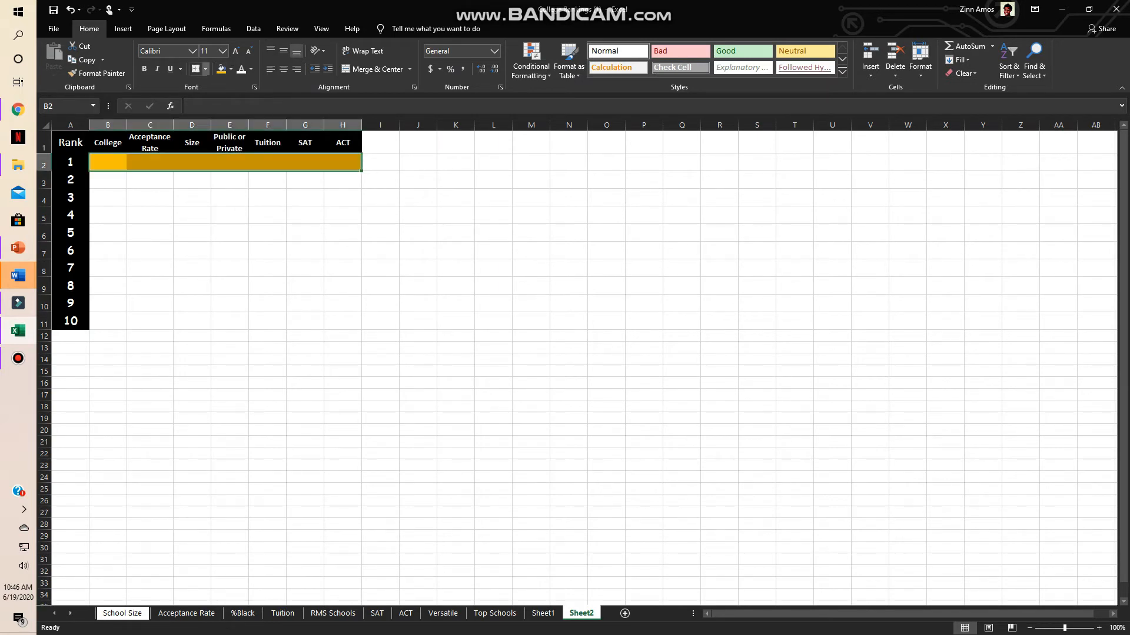
left_click(205, 69)
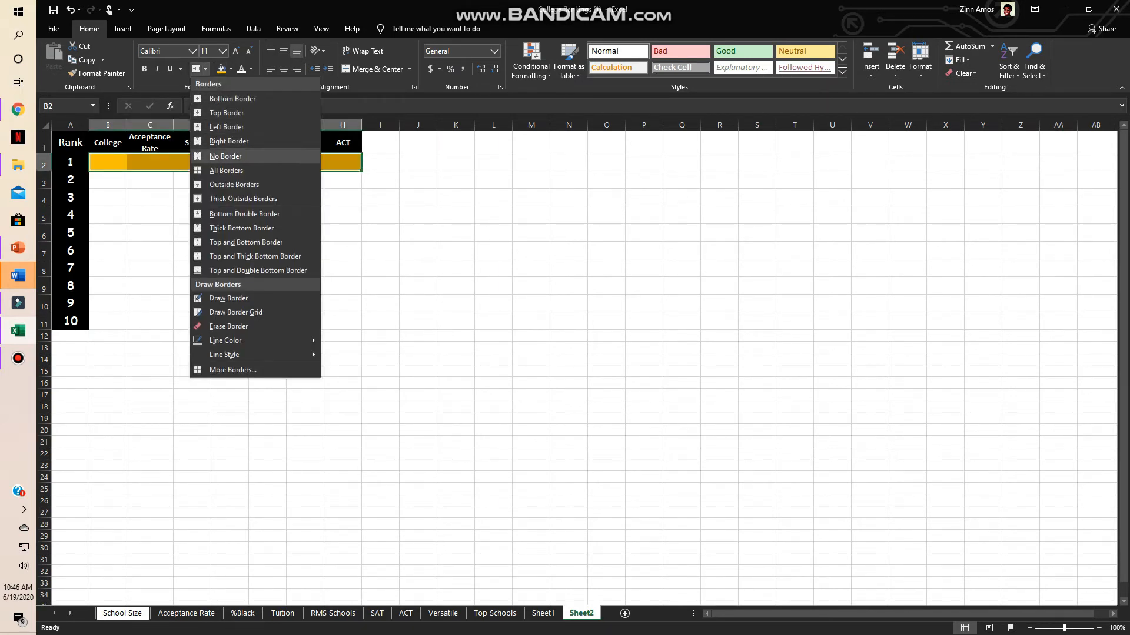
left_click(226, 171)
left_click(192, 197)
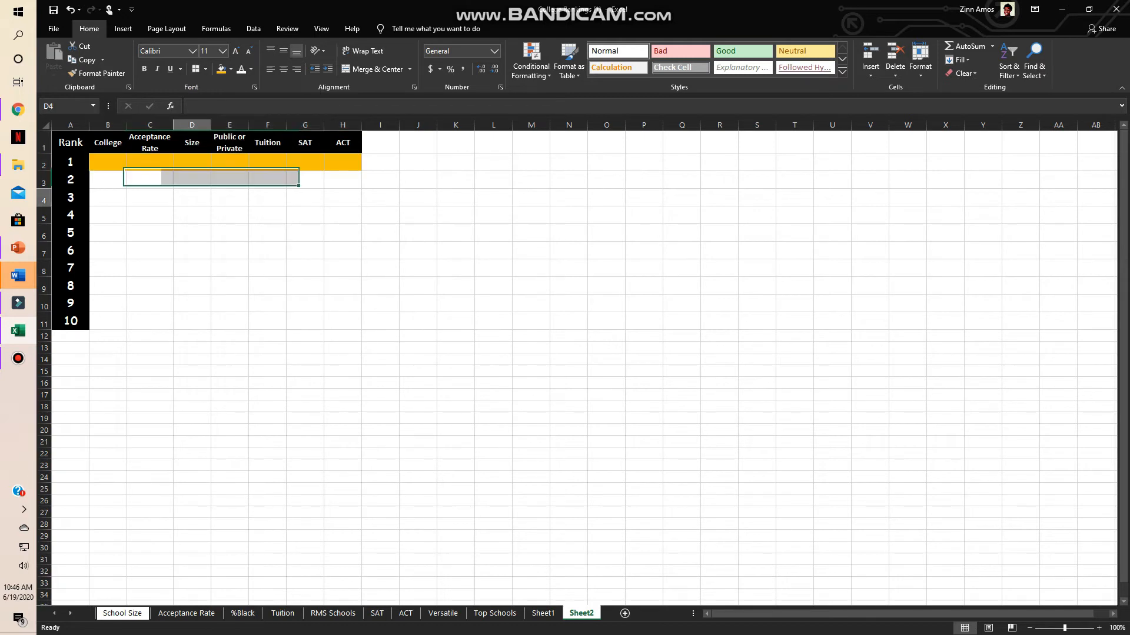
- Make cells B2 to H2 bold without italics
left_click(108, 163)
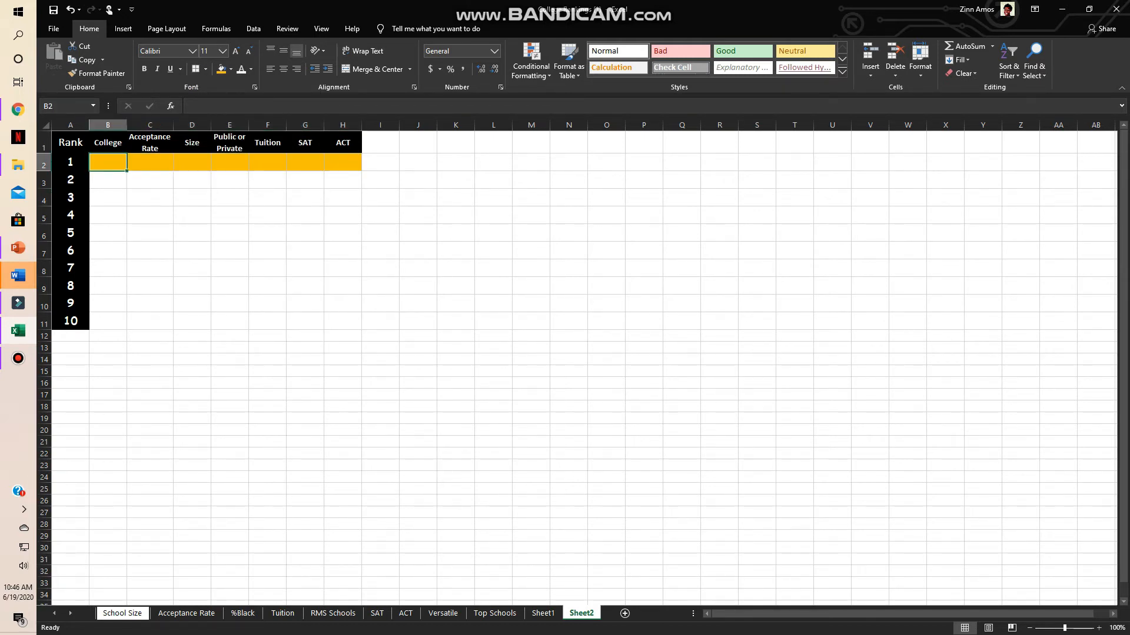
key("shift+Right")
key("shift+Right")
key("shift+Right")
key("shift+Right")
key("shift+Right")
key("shift+Right")
key("ctrl+i")
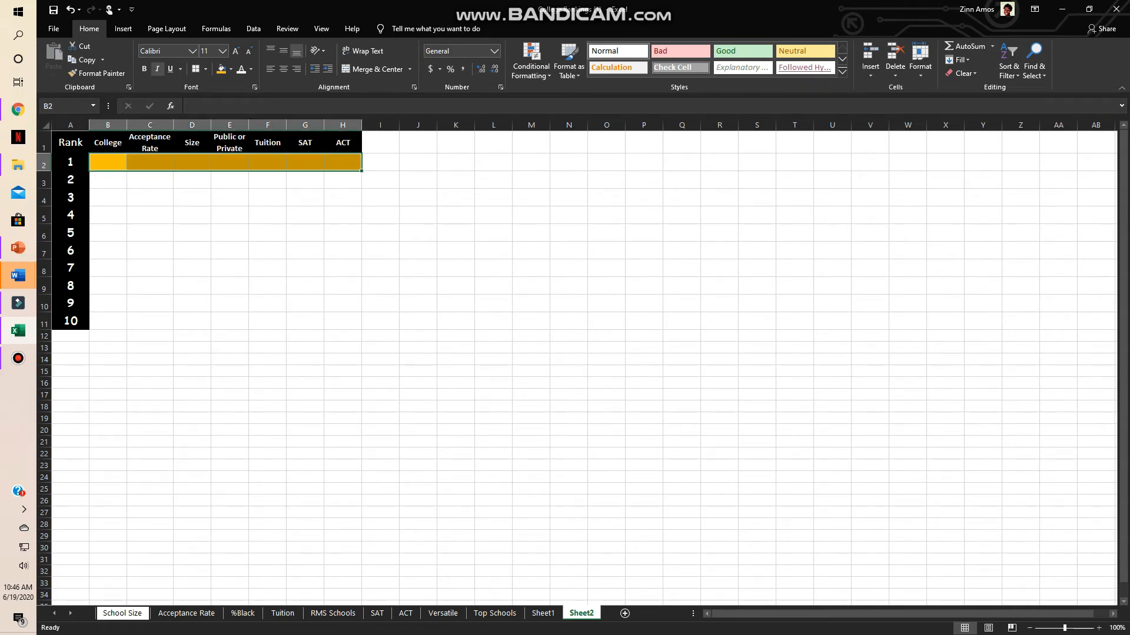
key("ctrl+i")
key("ctrl+b")
- Set the font colour of cells B2 to H2 to Automatic and centre their contents horizontally and vertically
left_click(251, 69)
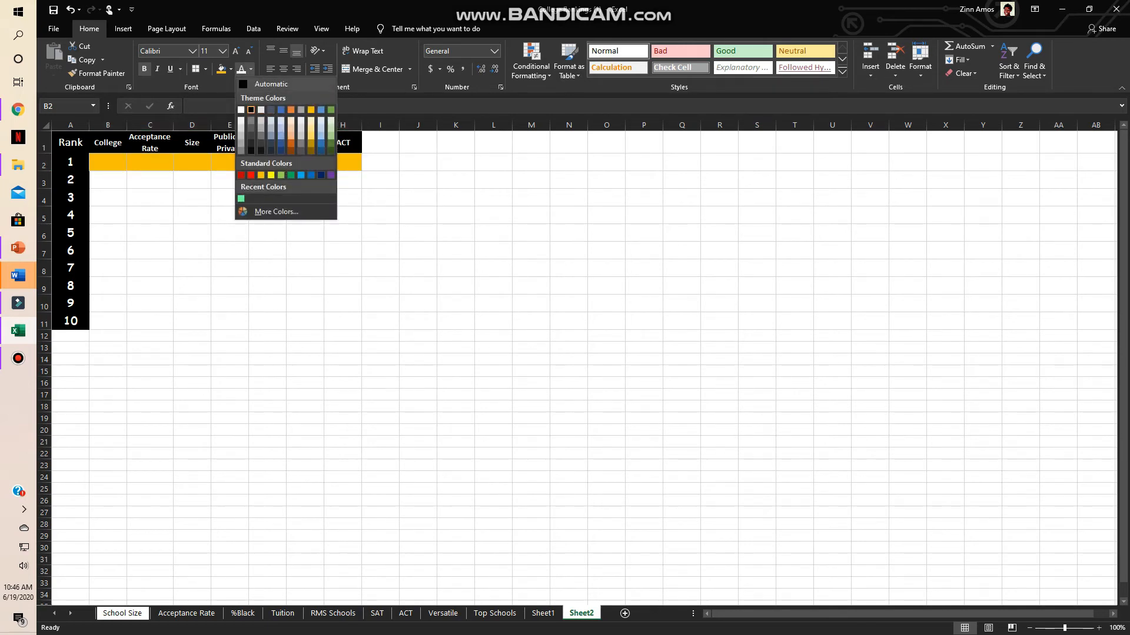
left_click(270, 83)
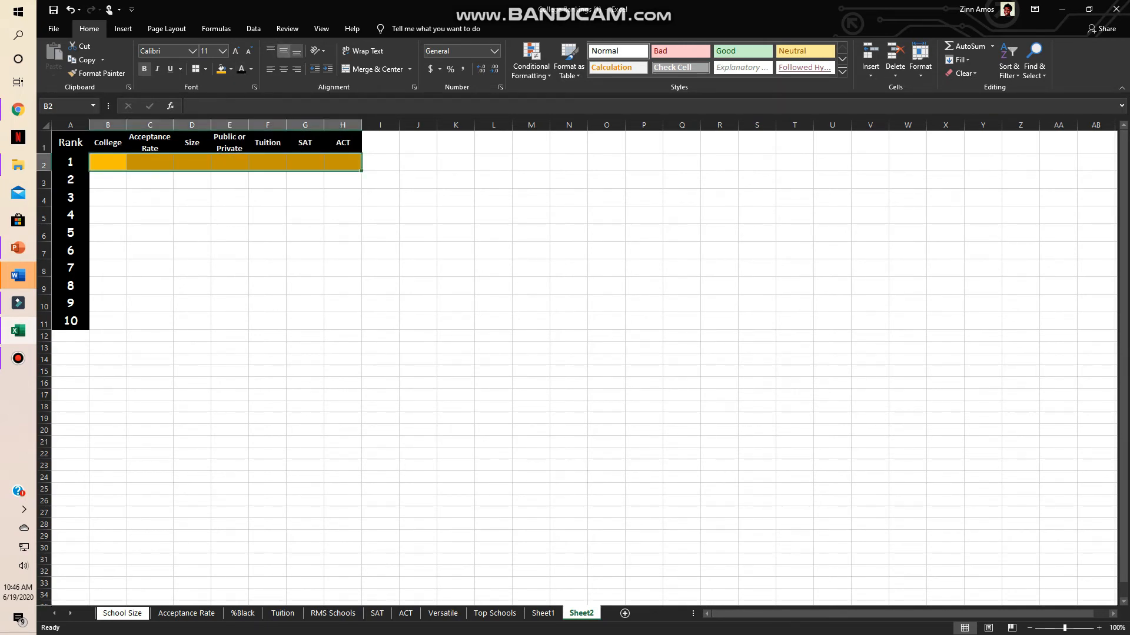
left_click(284, 70)
left_click(149, 180)
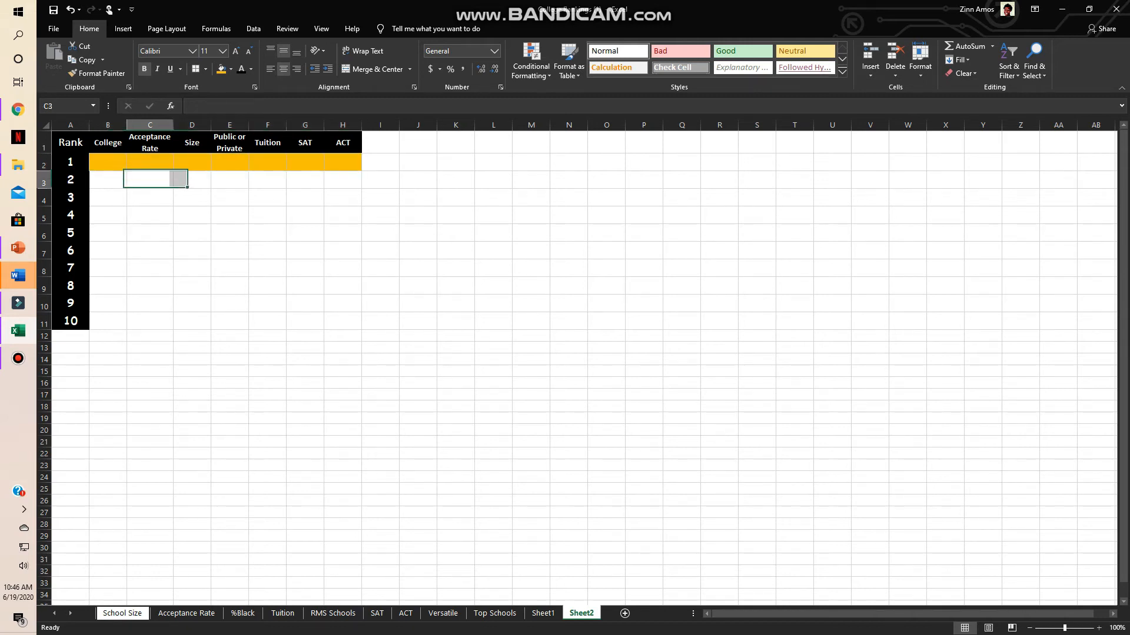
- Enter Harvard as the rank 1 college in cell B2
left_click(108, 163)
type("Harva")
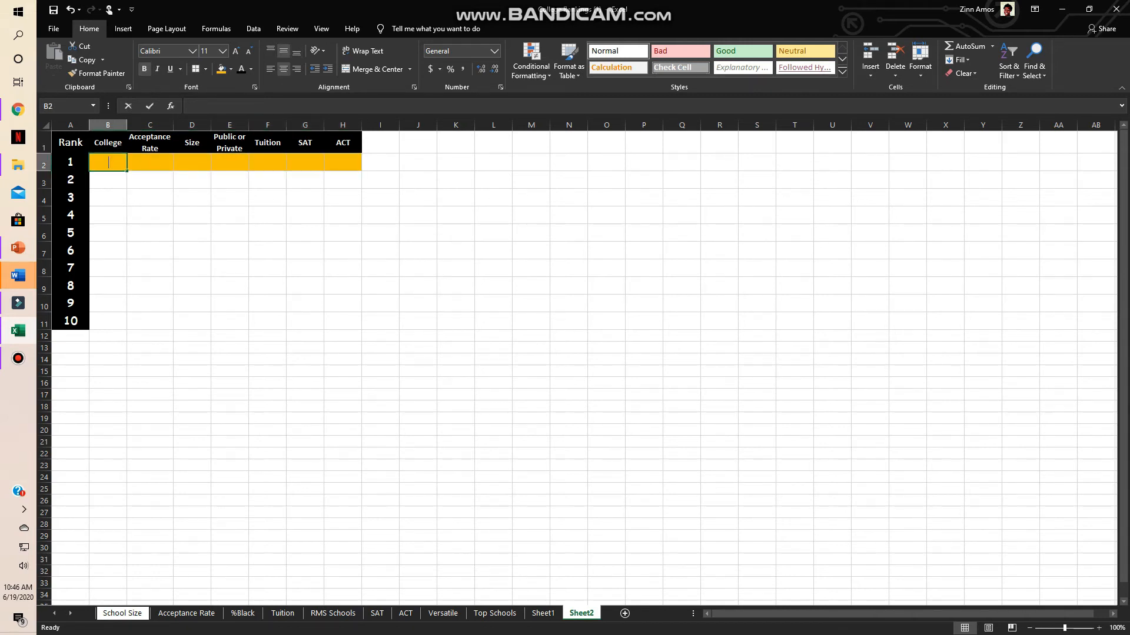
type("r")
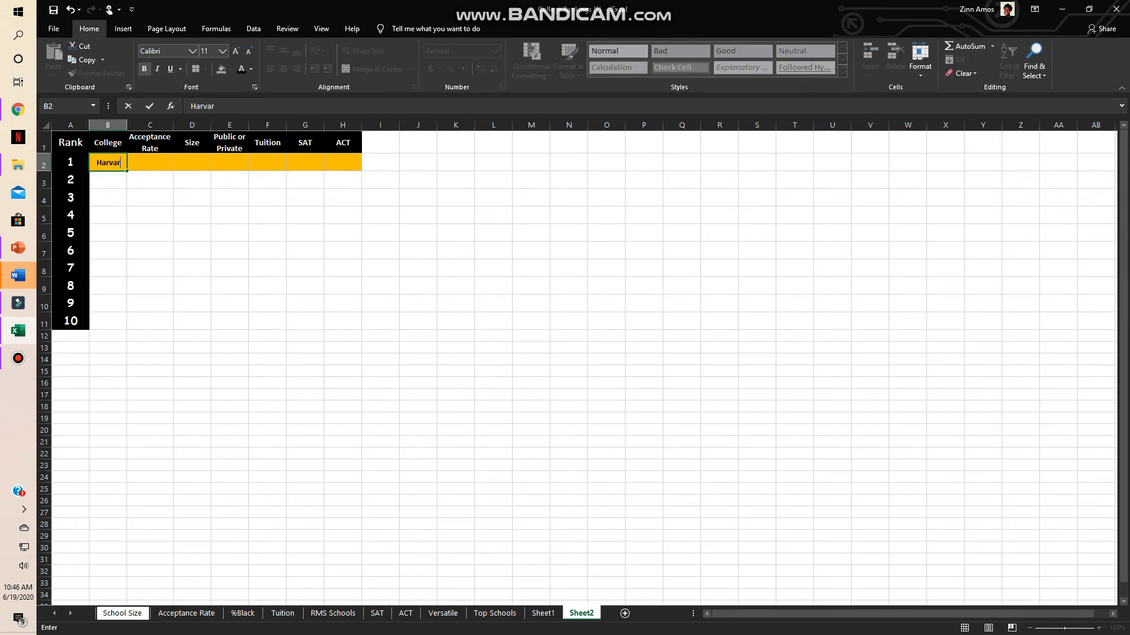
type("d")
left_click(150, 198)
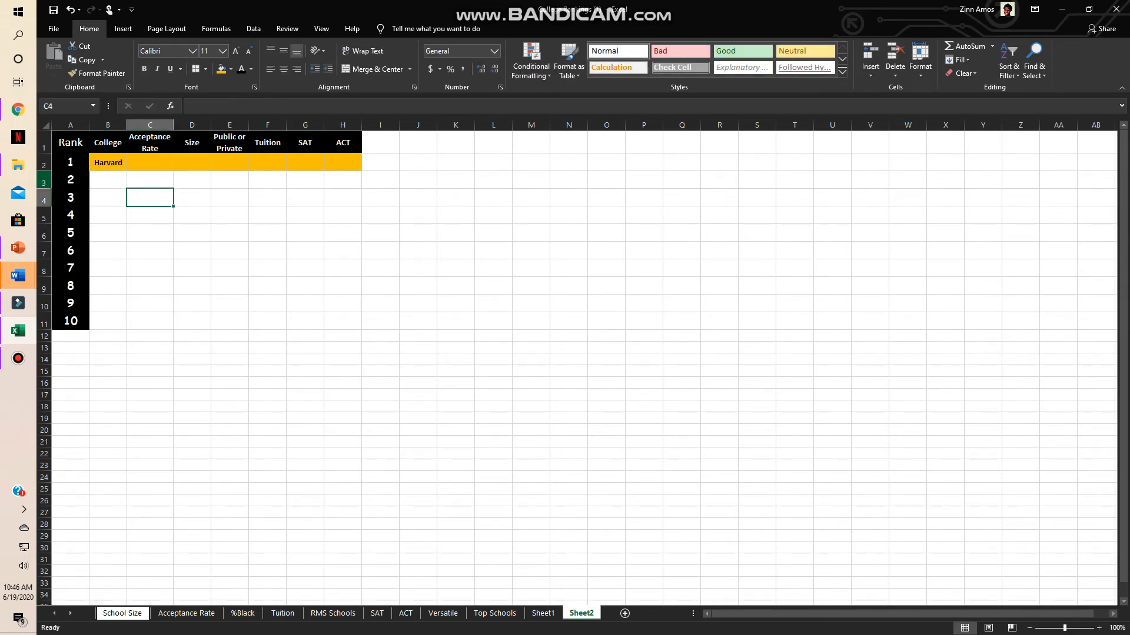
- Look up Harvard's acceptance rate in the Sheet1 table and enter 5.2% in cell C2 of Sheet2
left_click(17, 110)
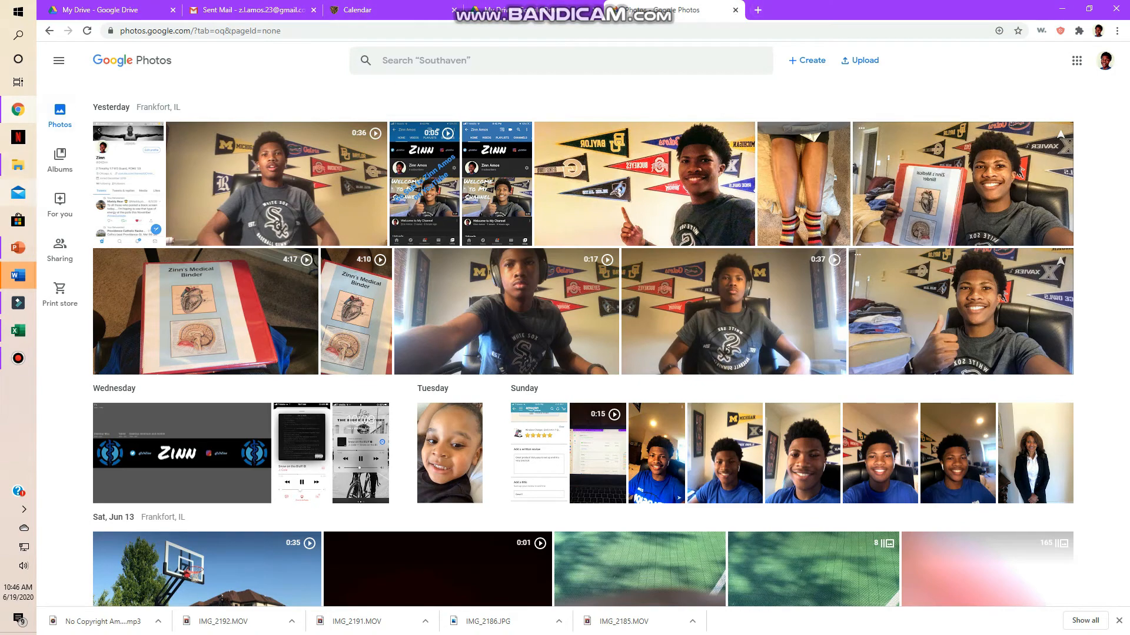
left_click(17, 330)
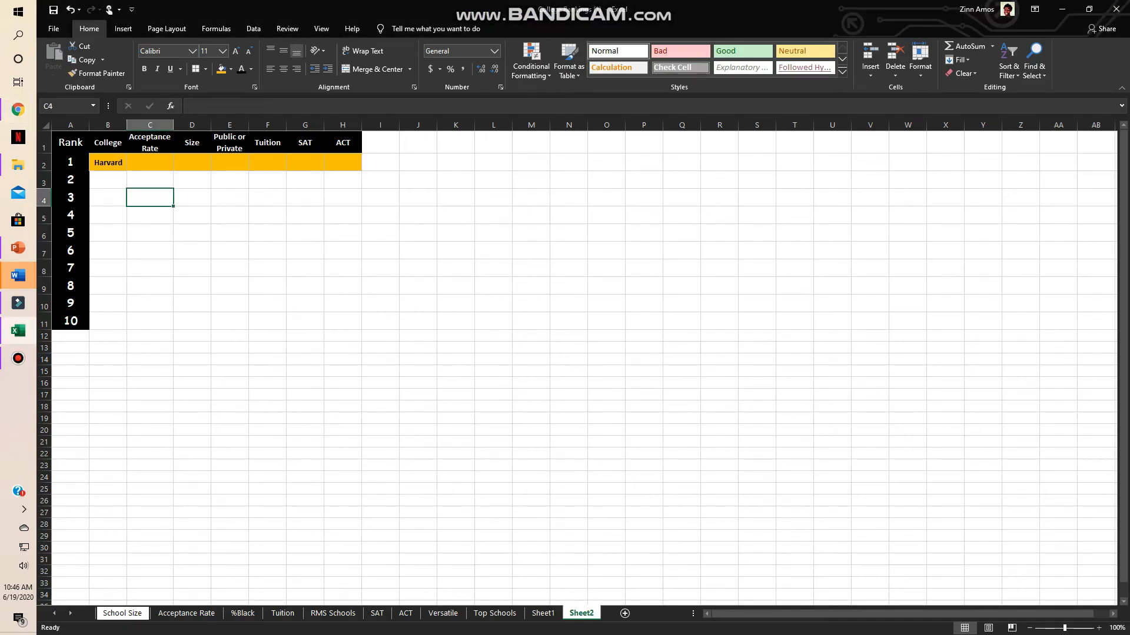
key("Up")
key("Up")
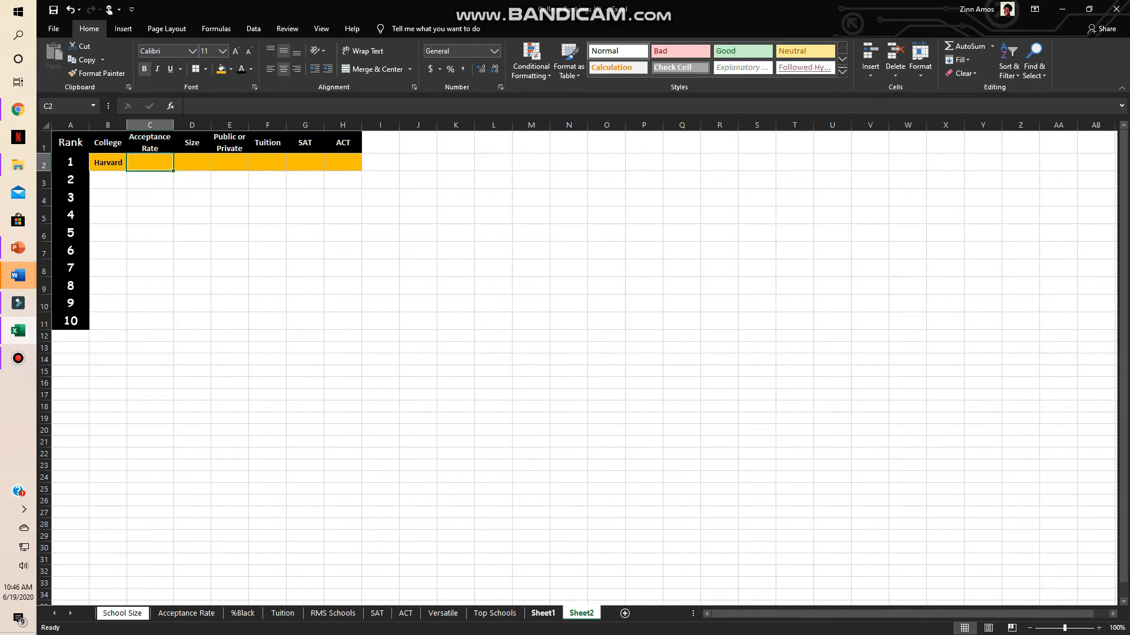
key("ctrl+Page_Up")
key("ctrl+Page_Down")
type("5.2%")
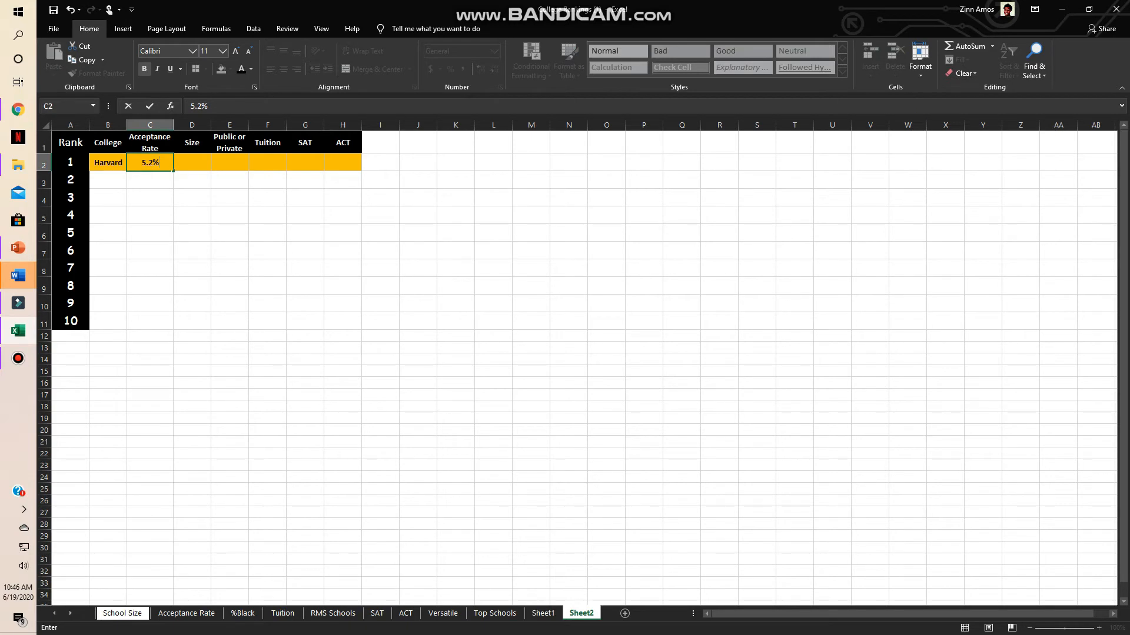
key("Return")
- Look up Harvard's size on Sheet1 and enter 22,947 in cell D2 of Sheet2
key("ctrl+Page_Up")
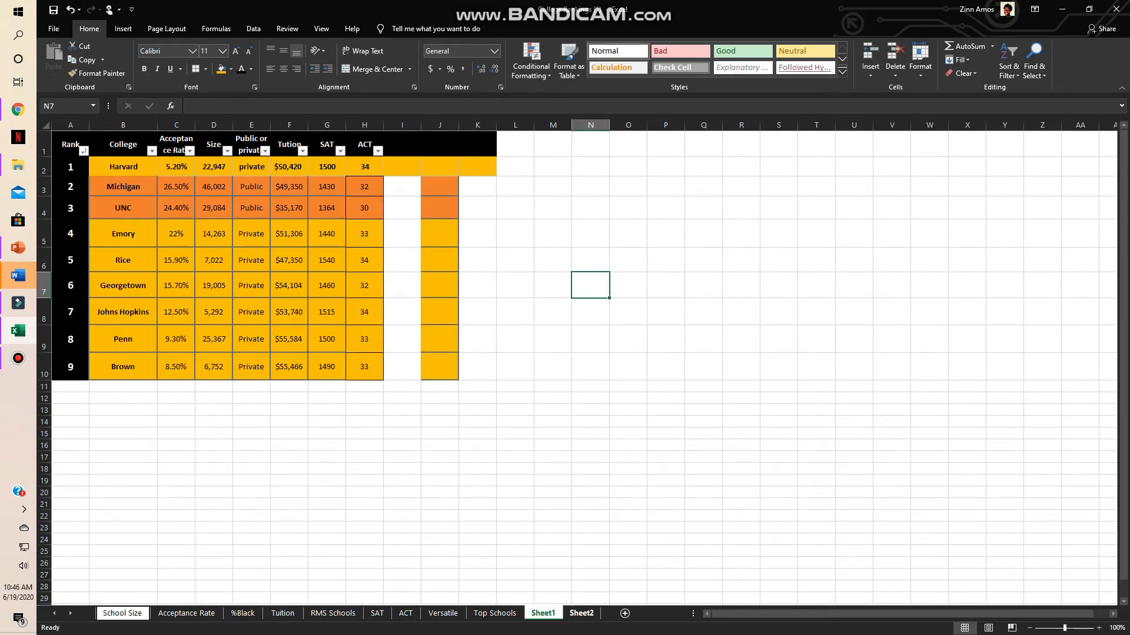
key("ctrl+Page_Down")
left_click(192, 162)
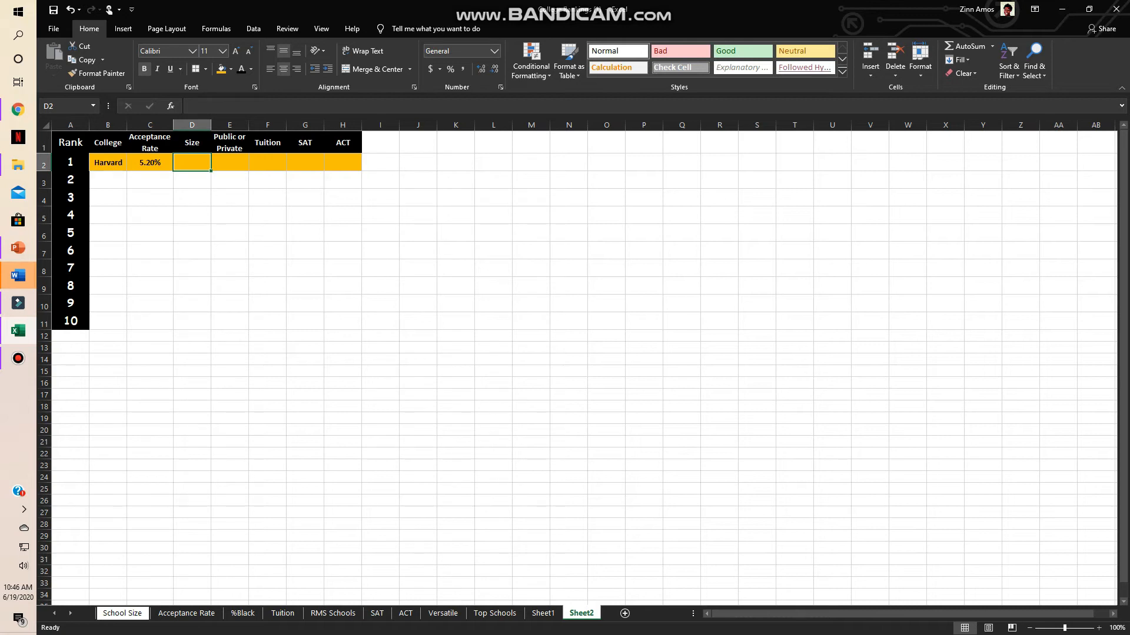
type("22,9")
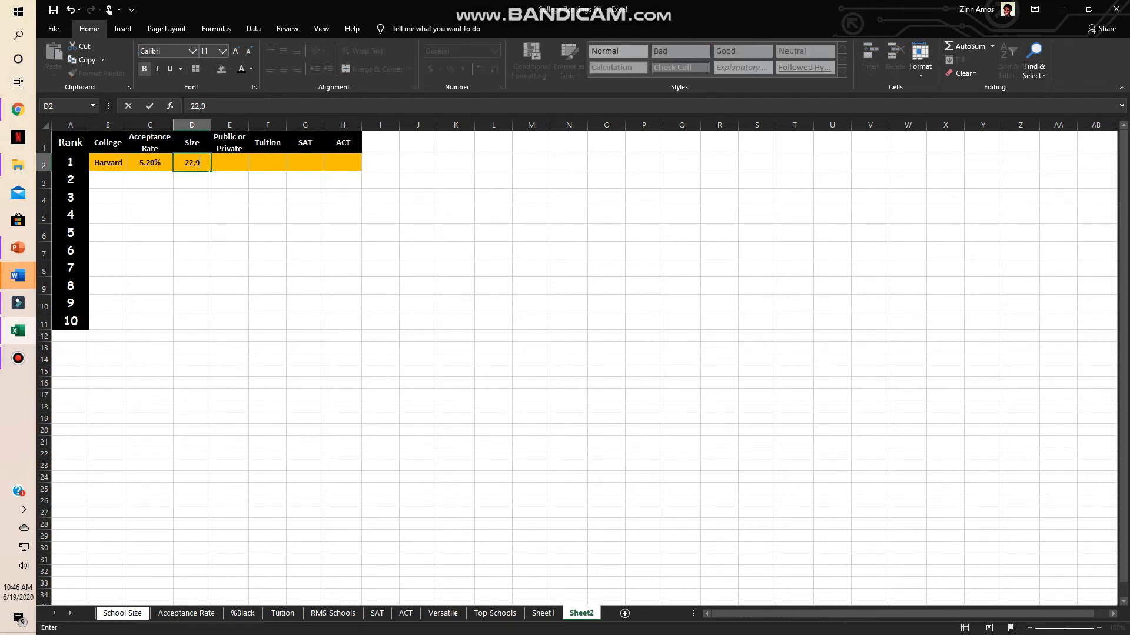
type("47")
key("Tab")
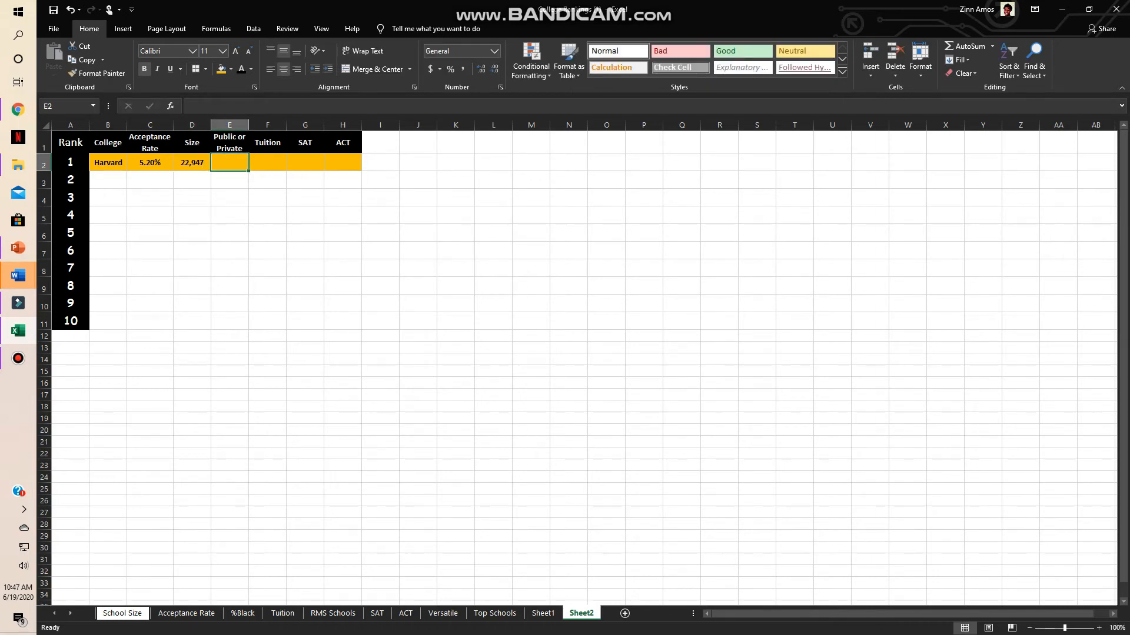
- Enter Private in cell E2 as Harvard's Public or Private entry
type("P")
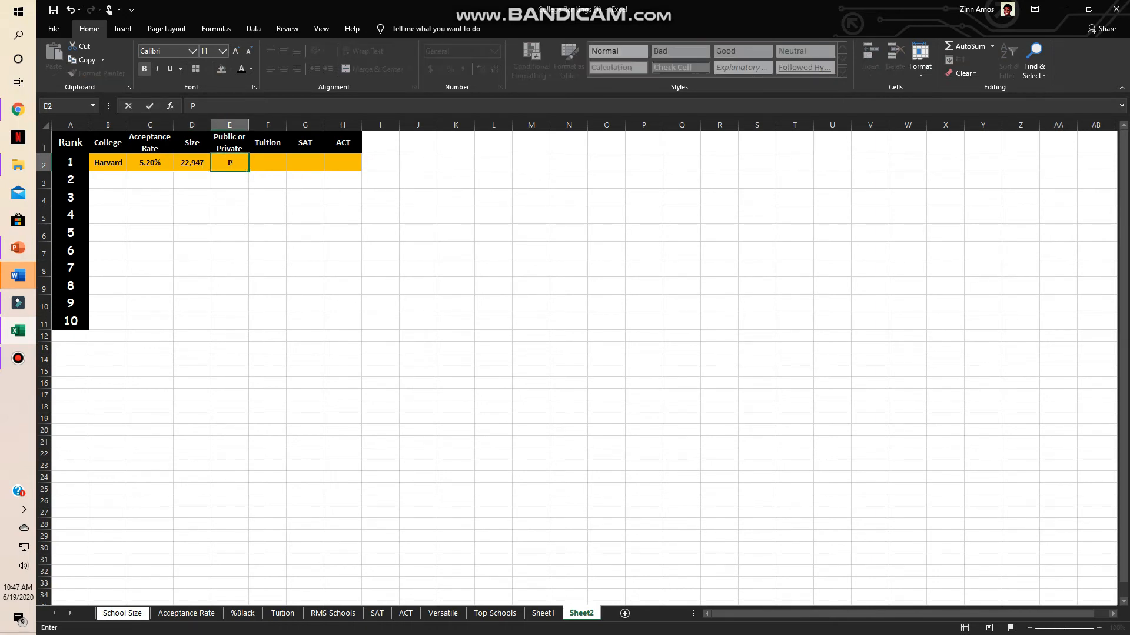
type("rivate")
key("Tab")
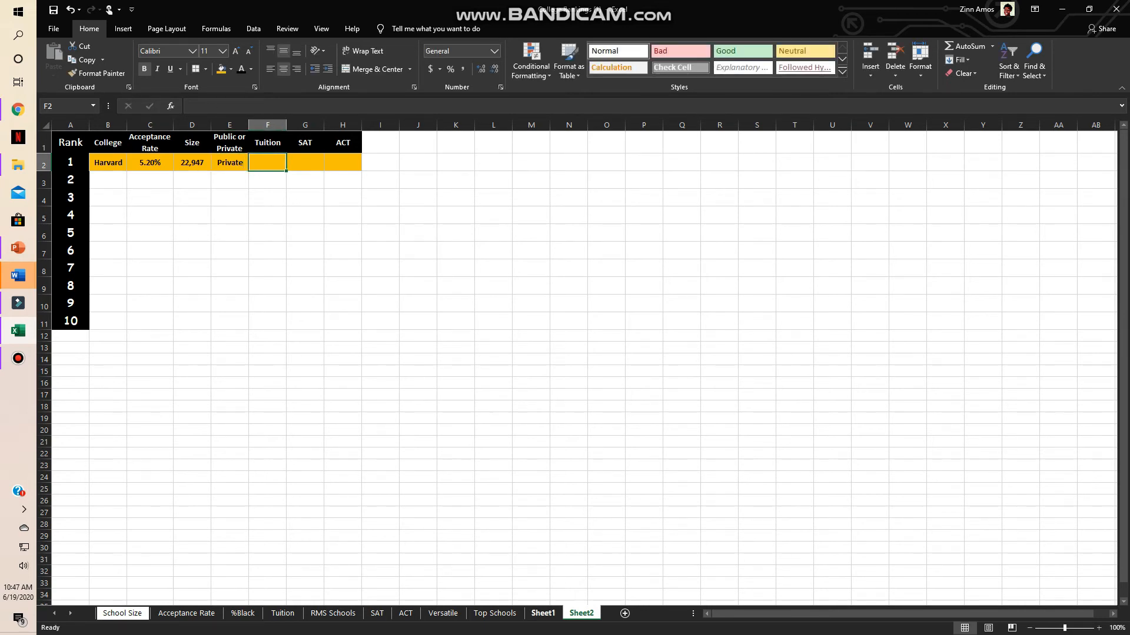
- Look up Harvard's tuition on Sheet1 and enter $50,420 in cell F2 of Sheet2
key("ctrl+Page_Up")
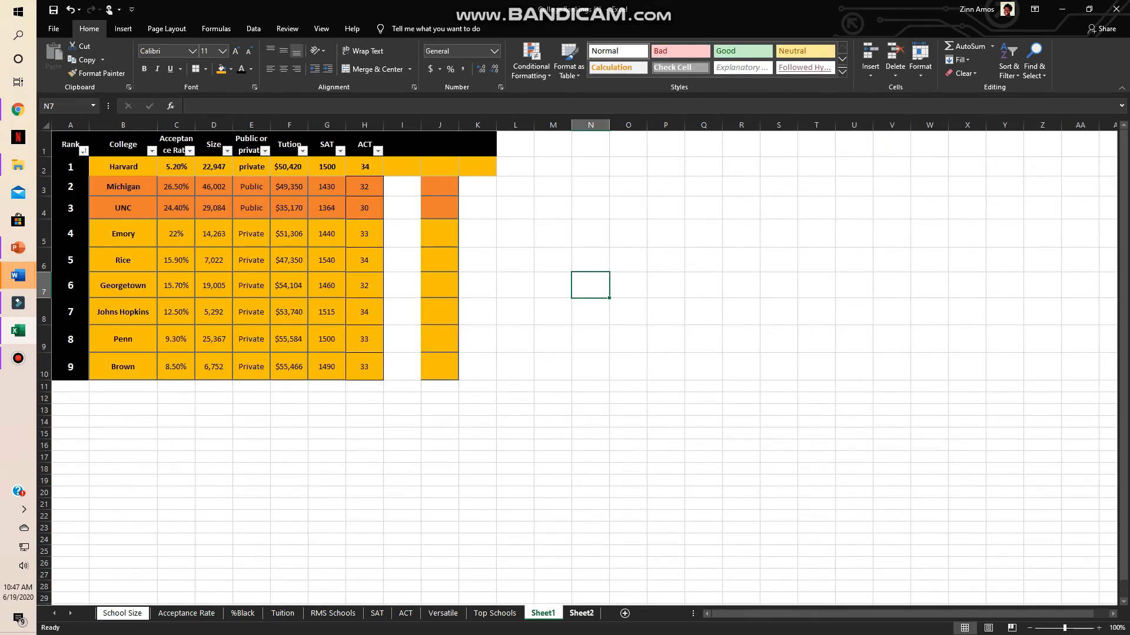
key("ctrl+Page_Down")
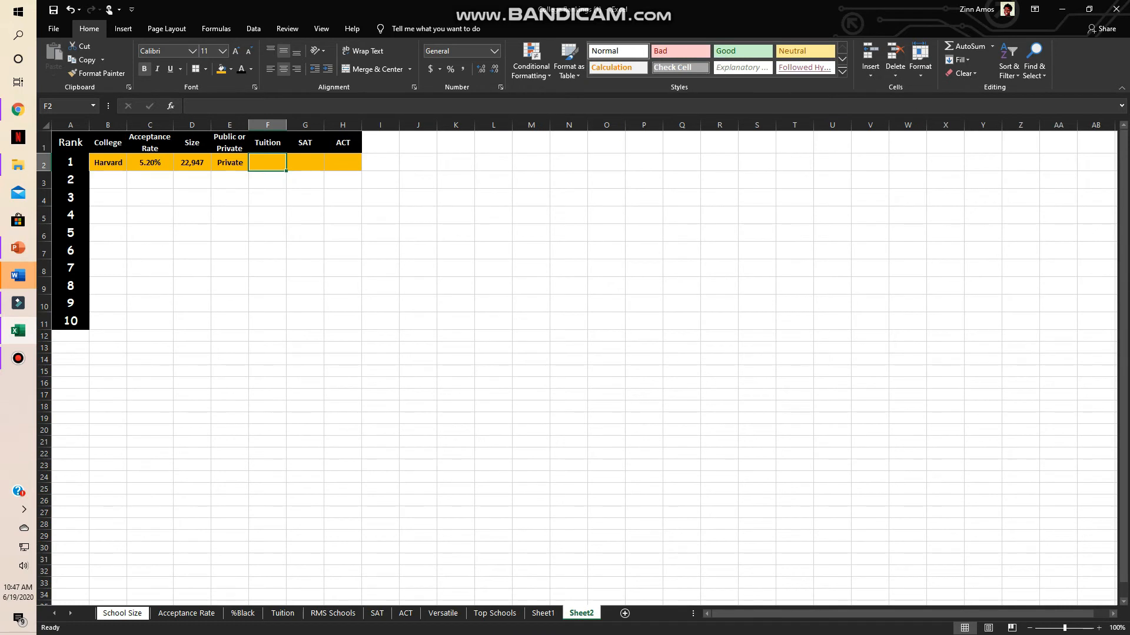
type("$50,4")
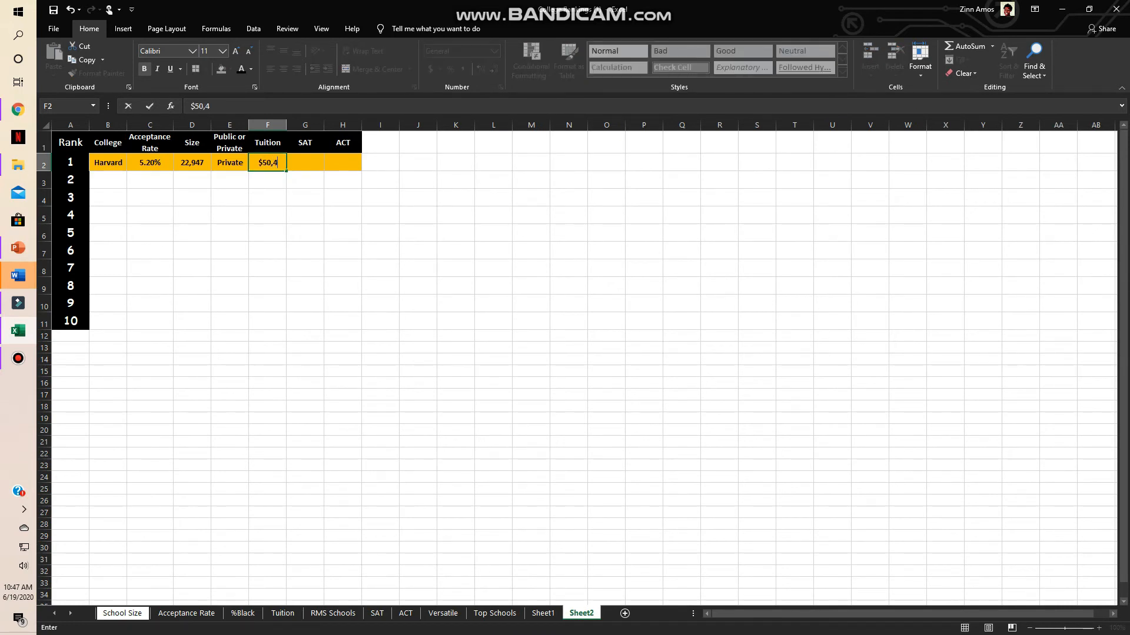
type("20")
key("Tab")
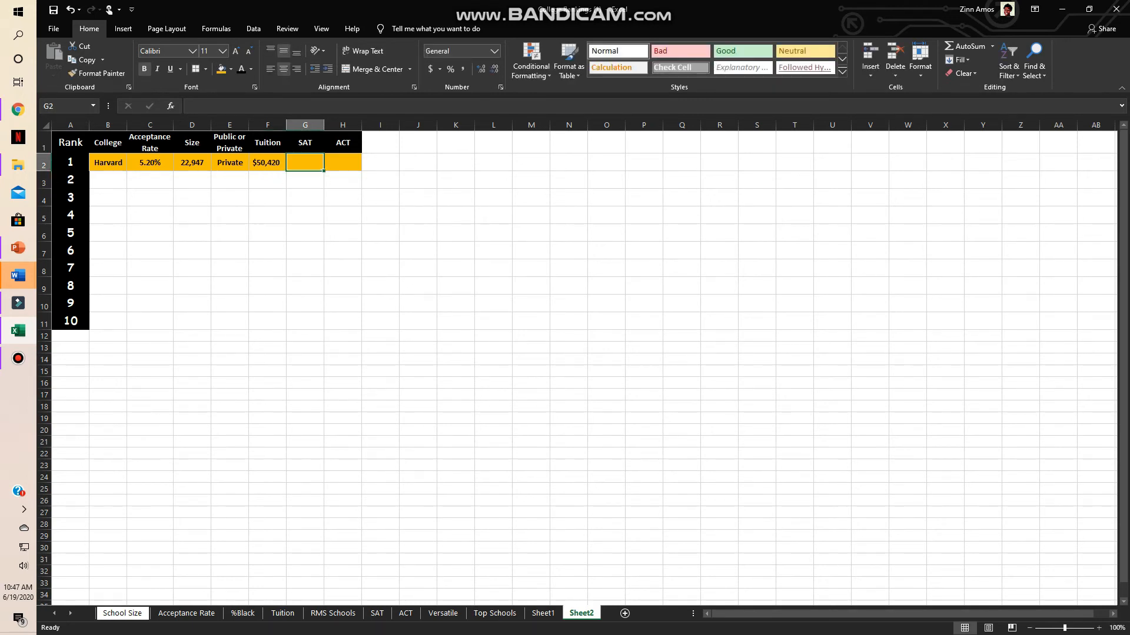
- Look up Harvard's SAT score on Sheet1 and enter 1500 in cell G2 of Sheet2
left_click(543, 613)
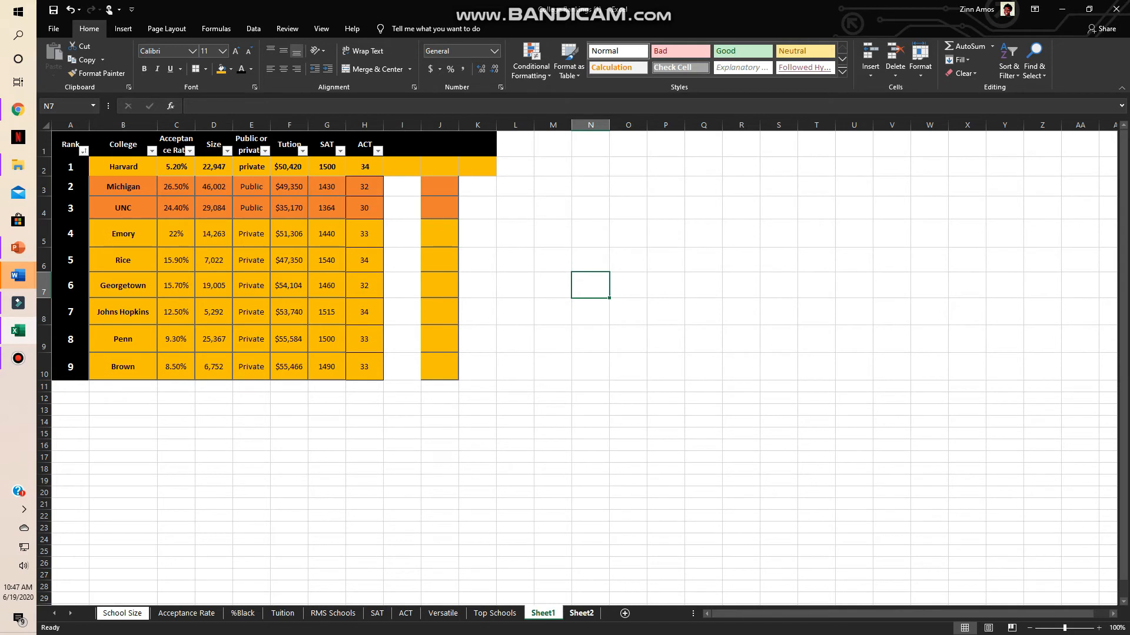
left_click(581, 613)
type("1500")
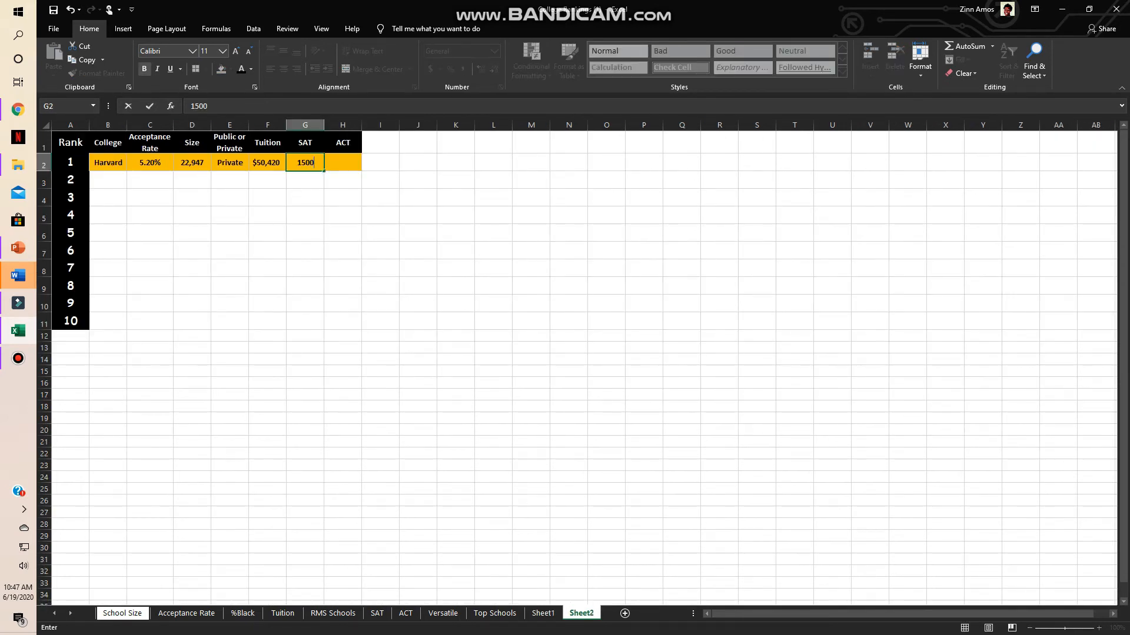
key("Tab")
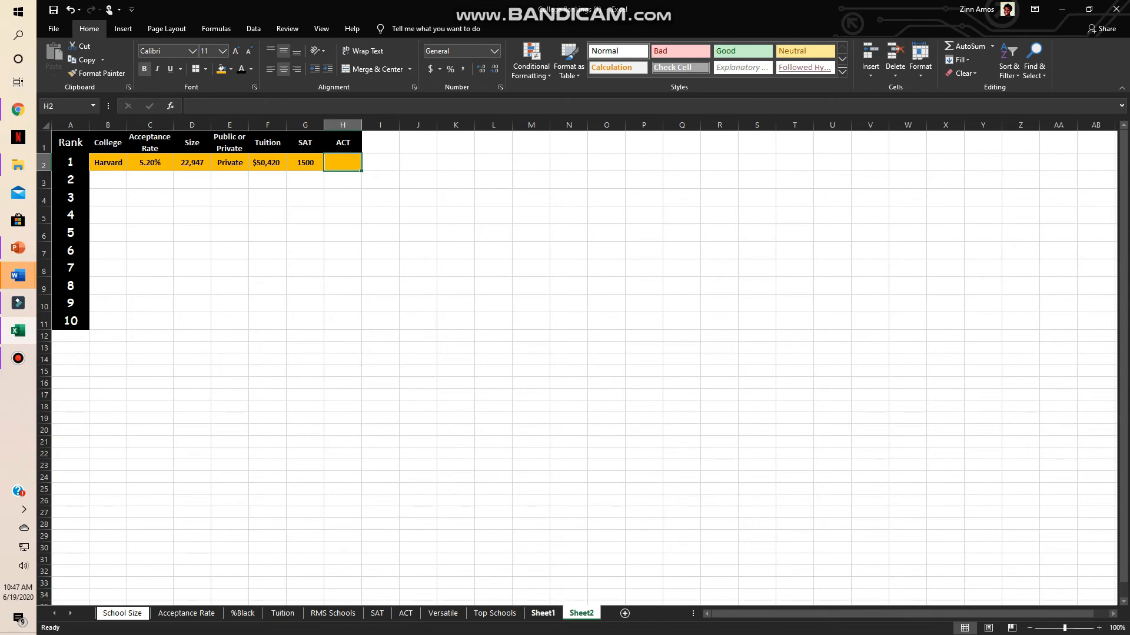
- Look up Harvard's ACT score on Sheet1 and enter 34 in cell H2 of Sheet2
key("ctrl+Page_Up")
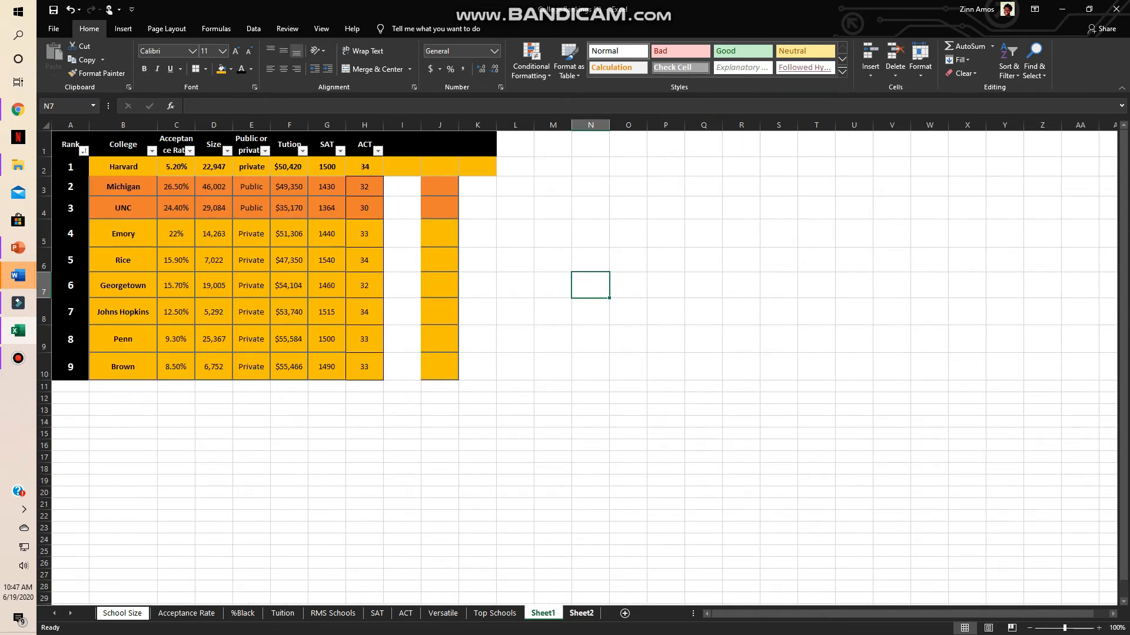
key("ctrl+Page_Down")
type("34")
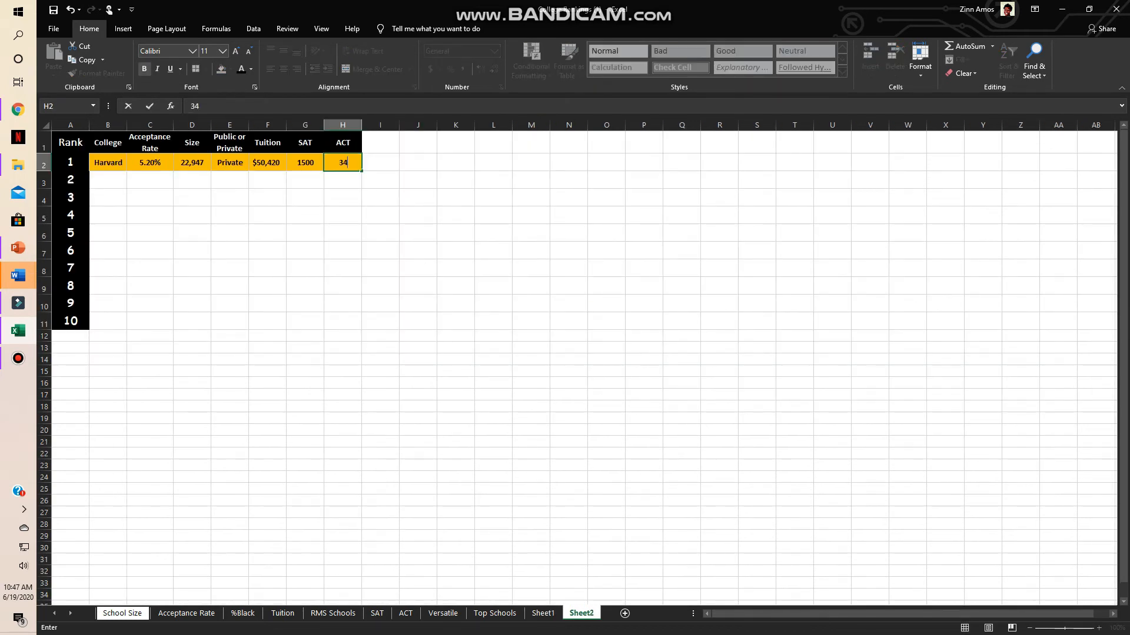
left_click(380, 215)
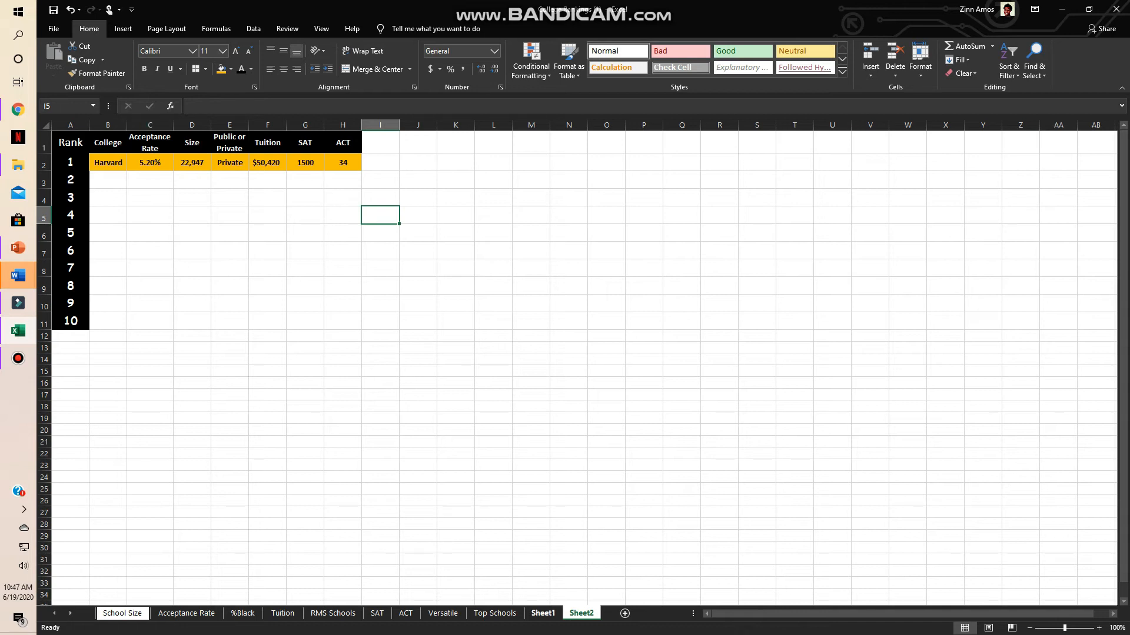
- Copy the Michigan through Brown rows, College to ACT columns, from the Top Schools sheet and paste them at cell B3 of Sheet2
left_click(543, 613)
key("ctrl+Page_Up")
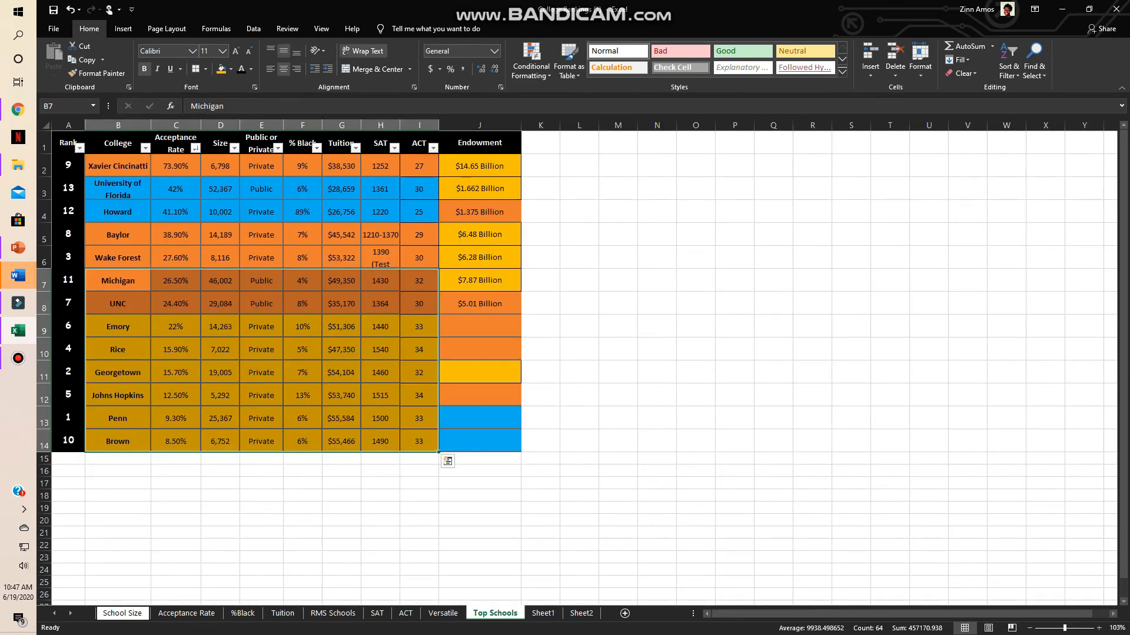
right_click(437, 441)
key("ctrl+c")
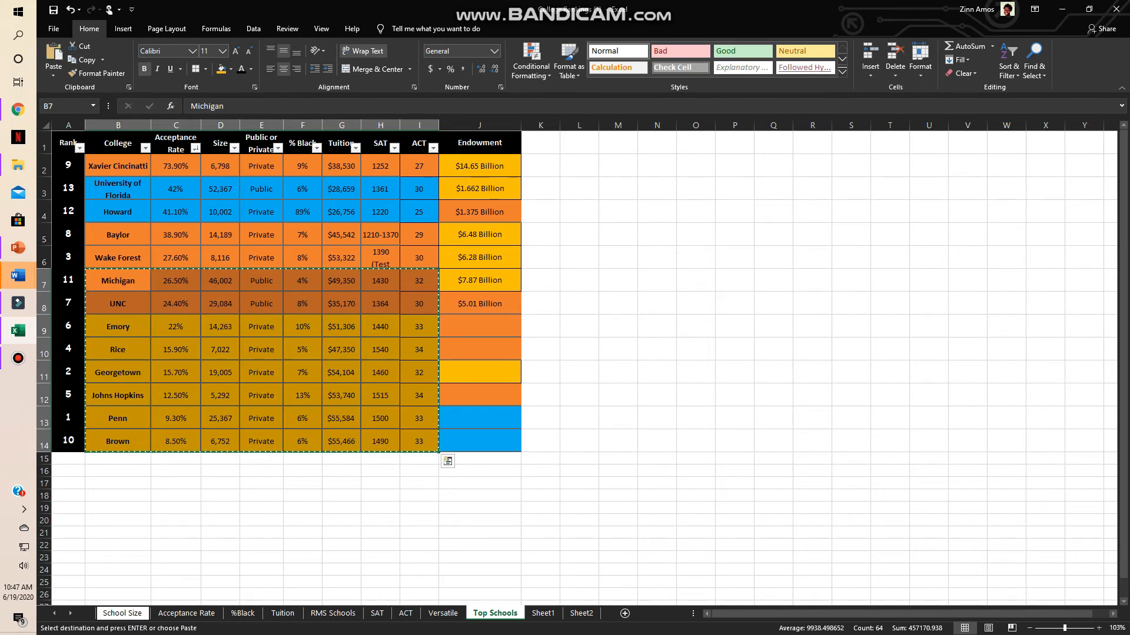
left_click(582, 613)
left_click(107, 180)
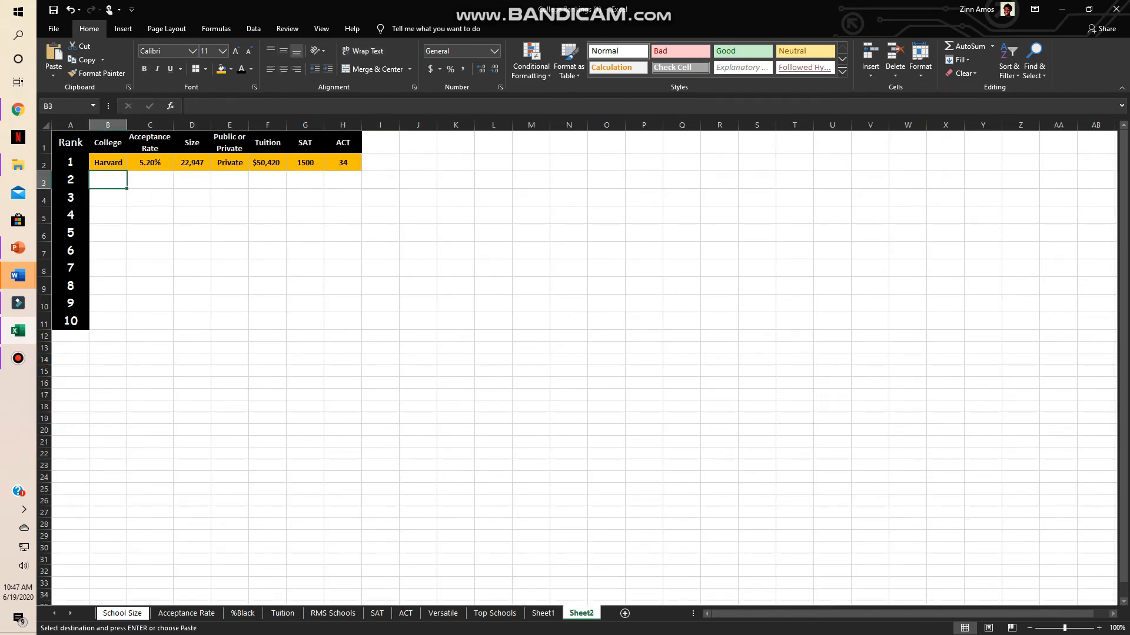
key("ctrl+v")
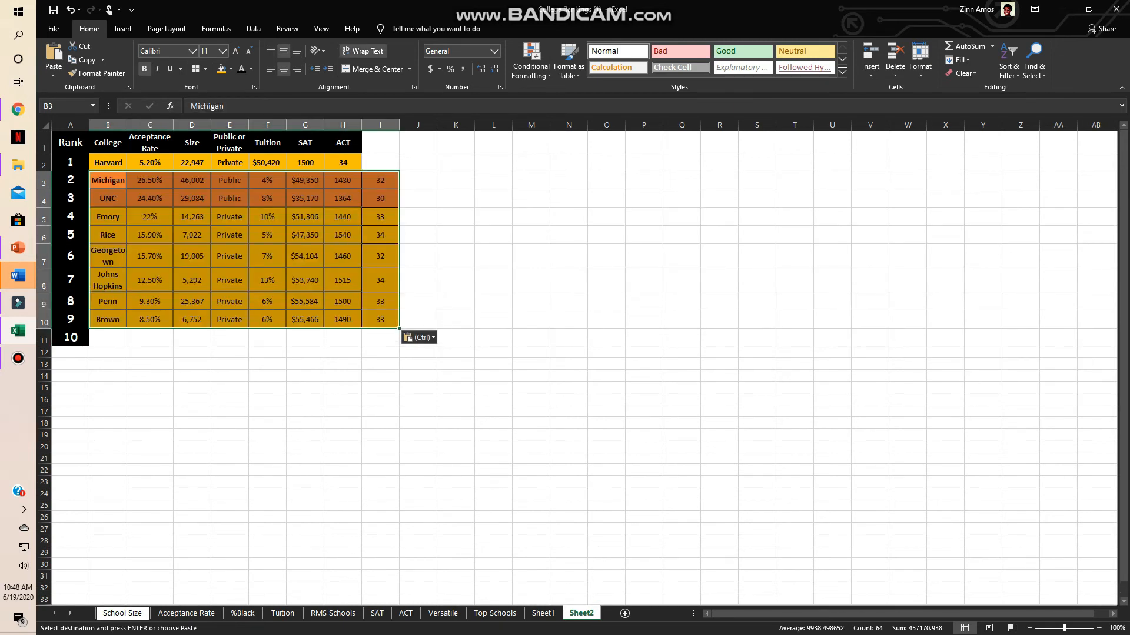
- Move the pasted percentage values in F3:F10 out of the table to U3:U10
left_click(267, 199)
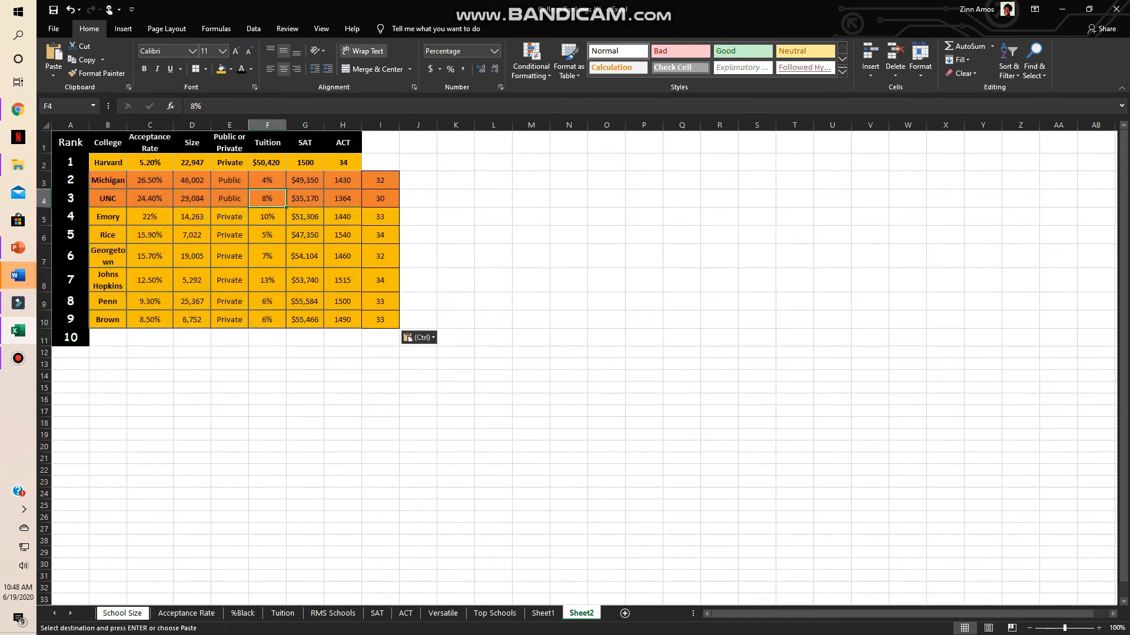
left_click(267, 181)
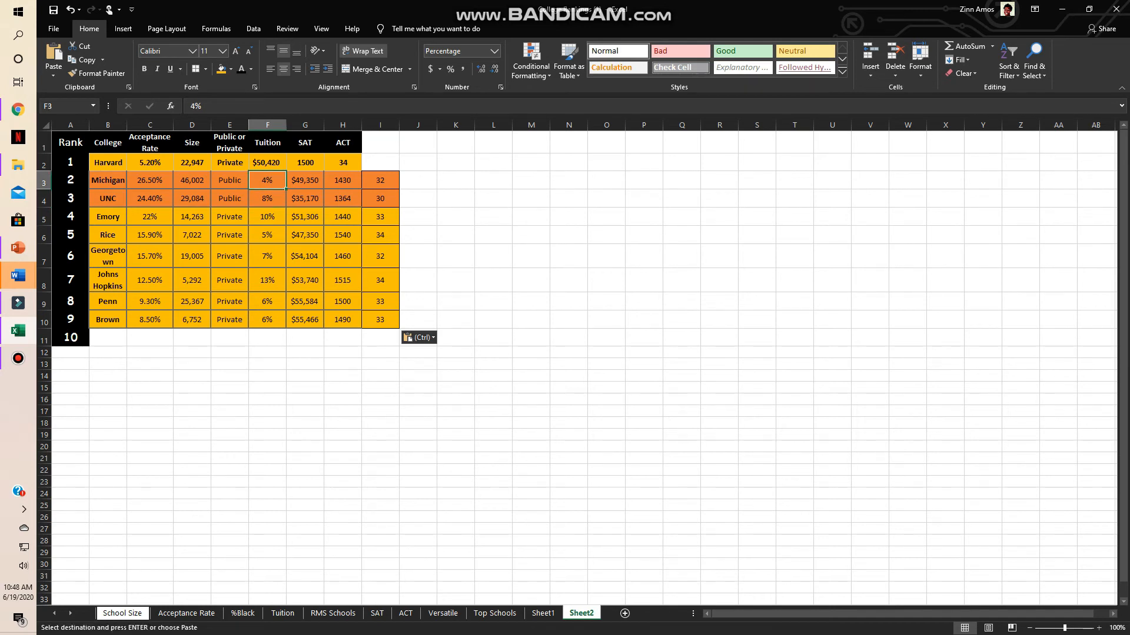
left_click_drag(267, 181, 848, 303)
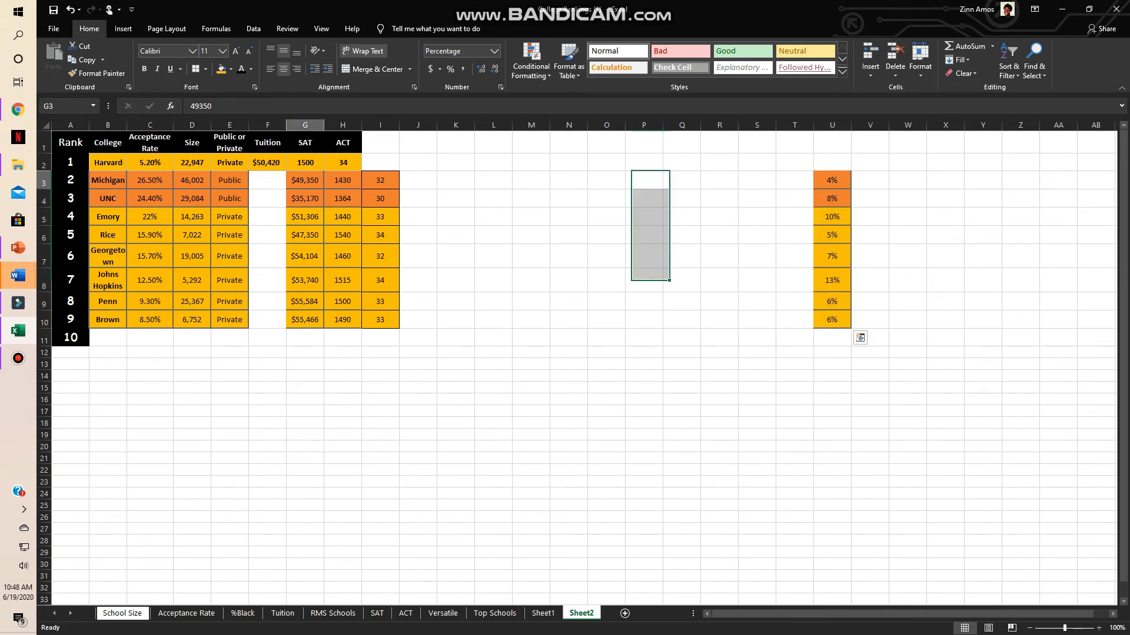
- Move the tuition, SAT and ACT values in G3:I10 one column over to F3:H10, under their matching headers
left_click_drag(304, 180, 382, 321)
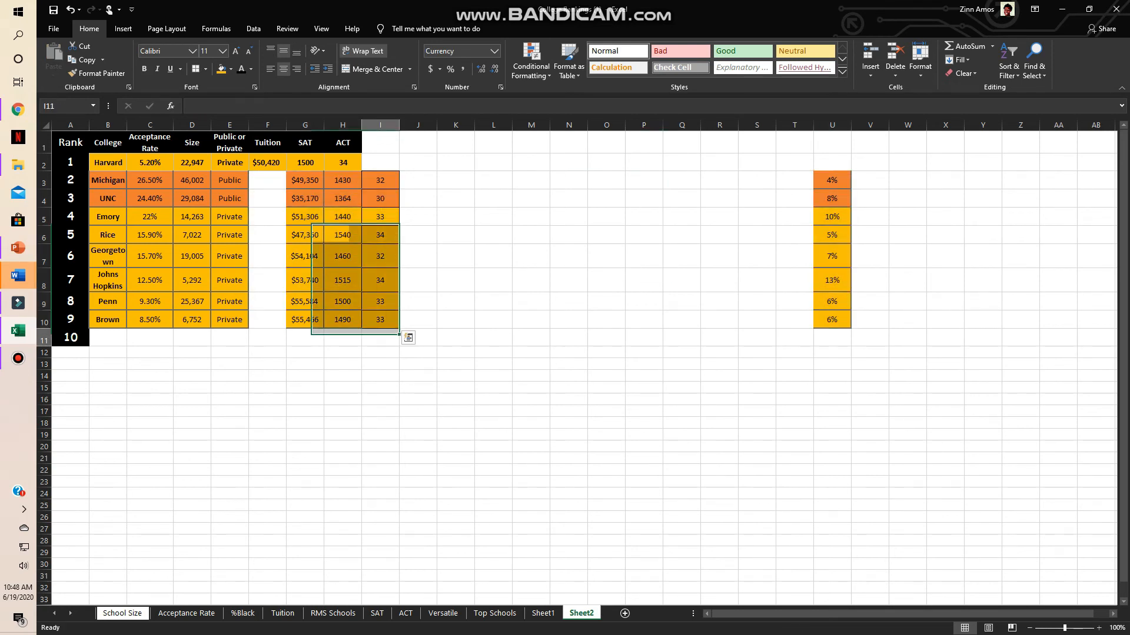
left_click(380, 337)
left_click_drag(305, 180, 318, 322)
left_click(418, 337)
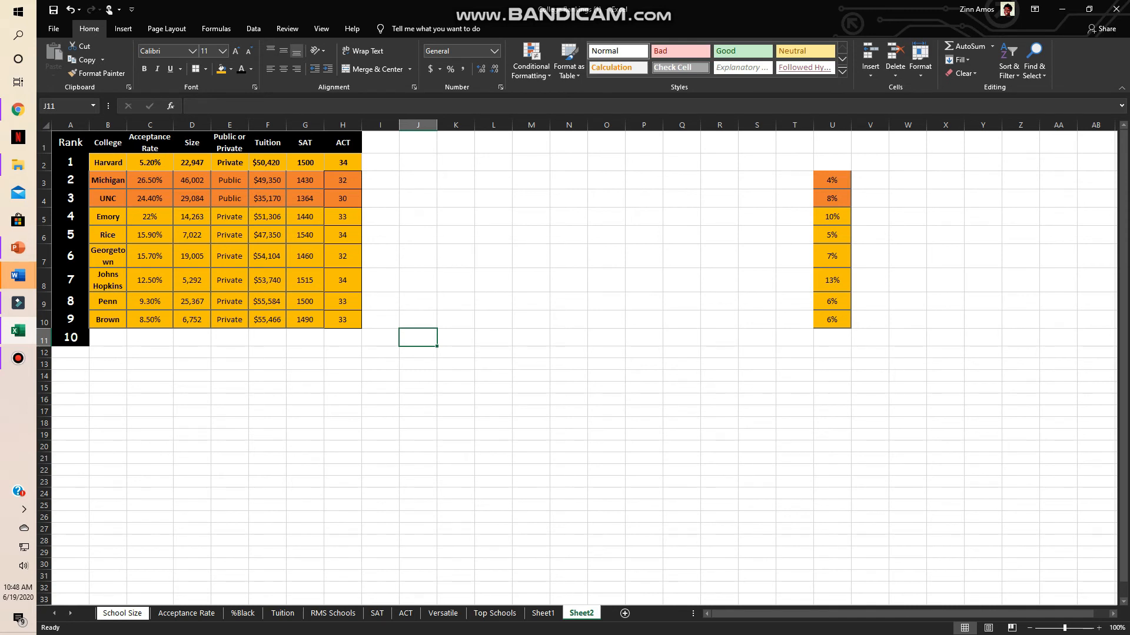
- Turn on filtering for the header row from Rank to ACT
left_click(71, 142)
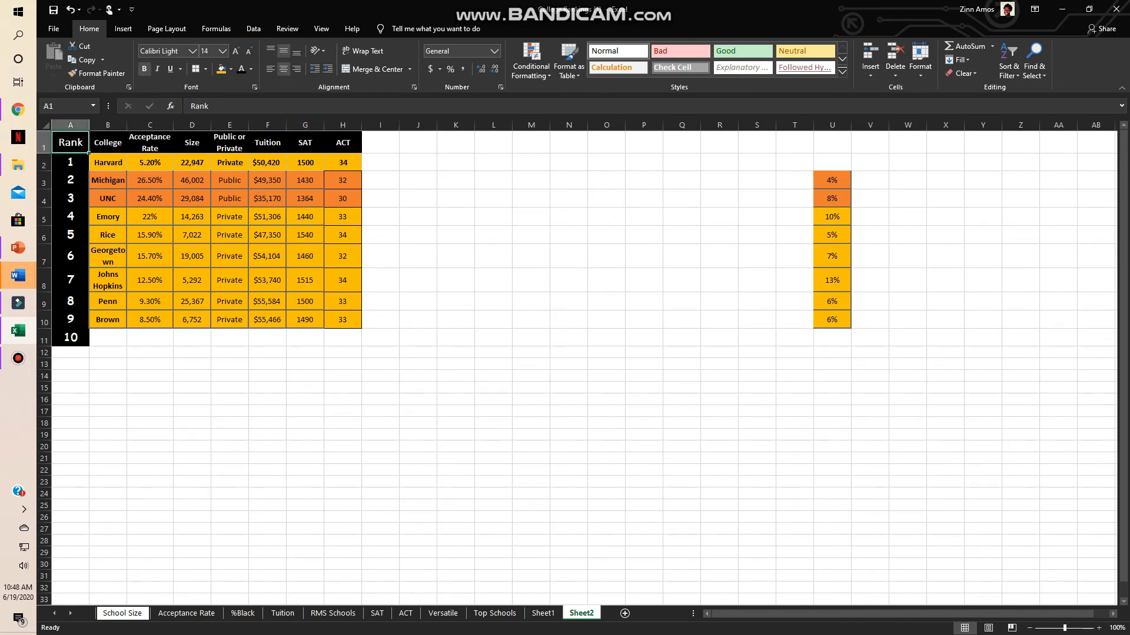
key("ctrl+shift+Right")
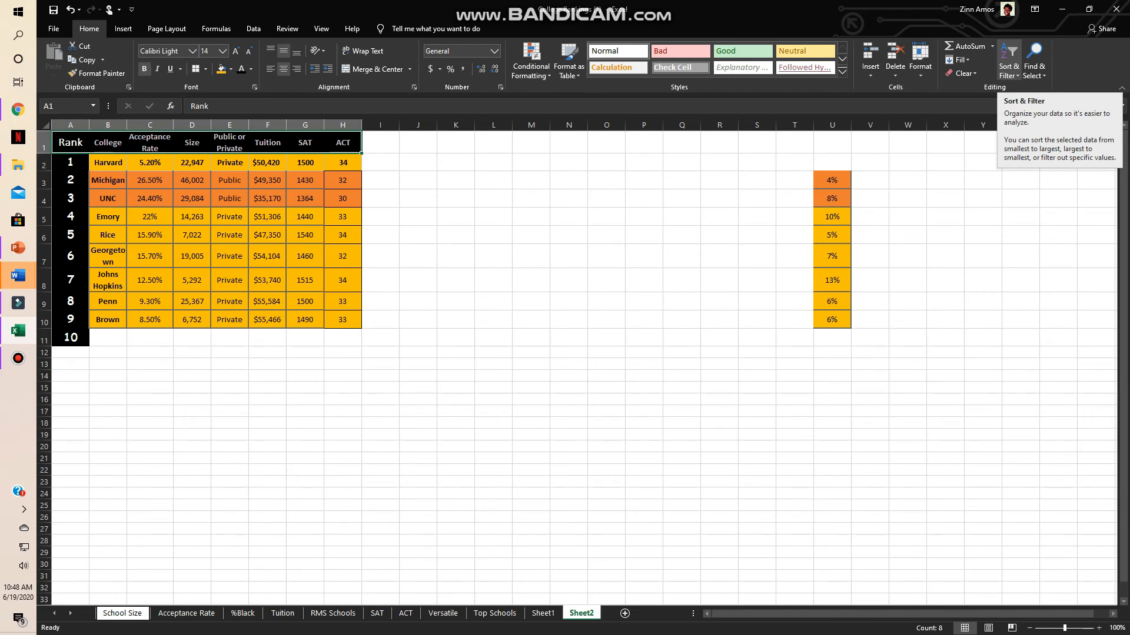
left_click(1008, 62)
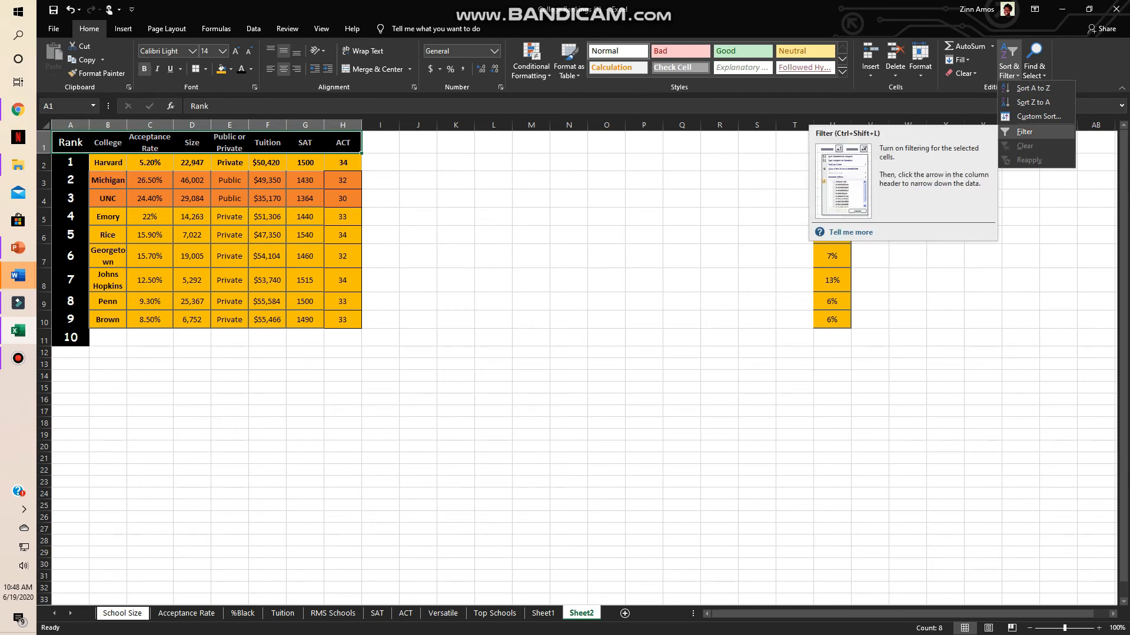
left_click(1024, 132)
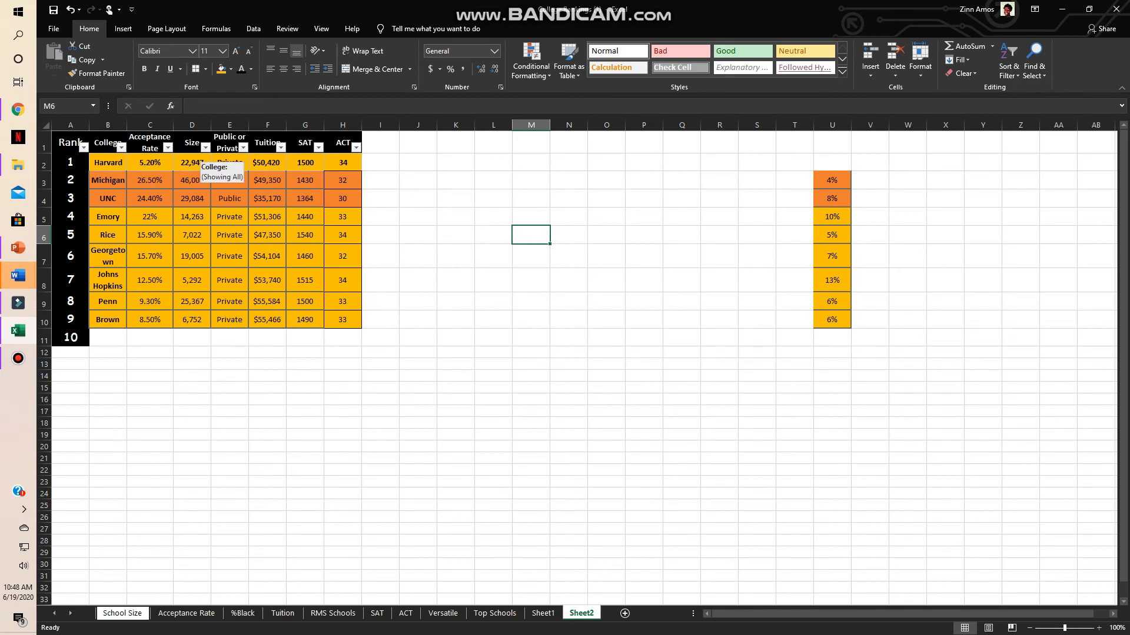
- Sort the table from smallest to largest by Size, and then from smallest to largest by ACT
left_click(206, 147)
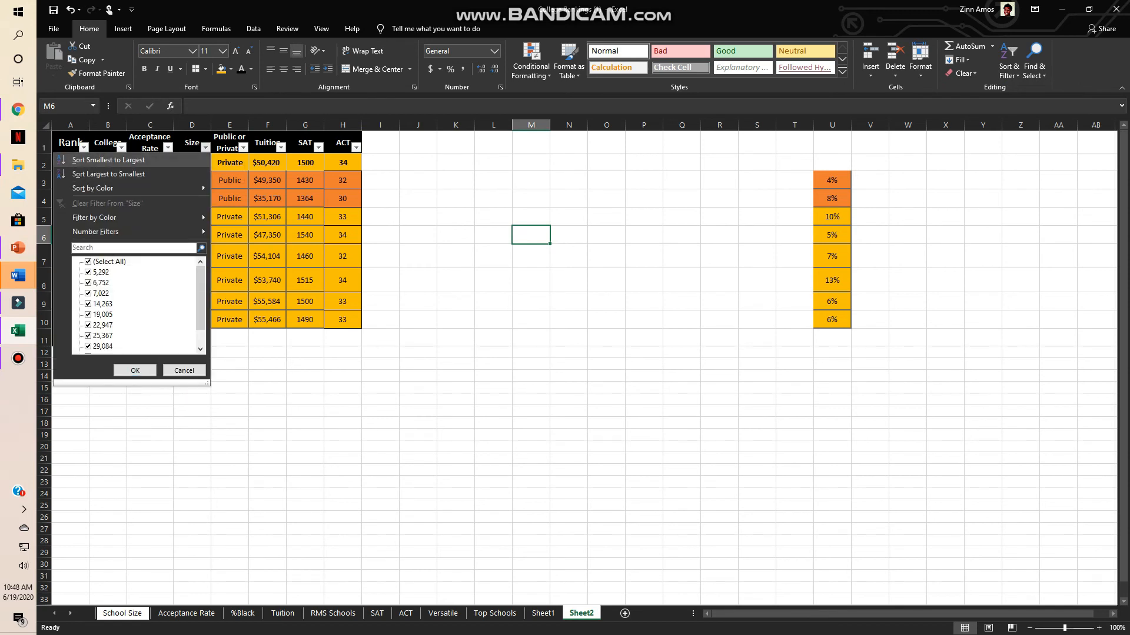
left_click(109, 159)
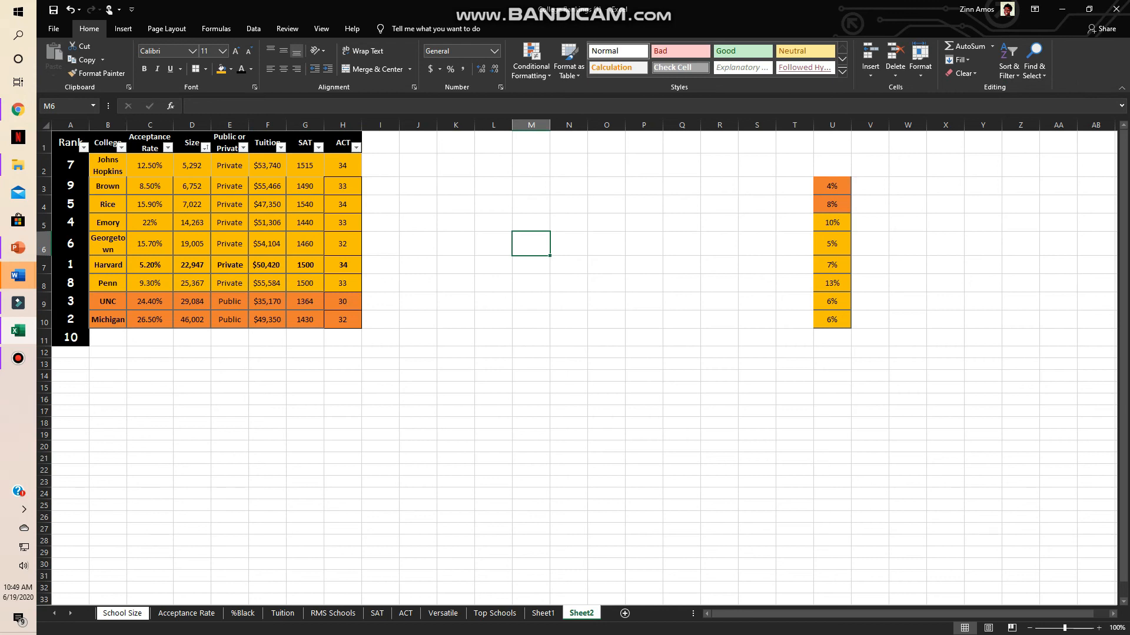
left_click(356, 147)
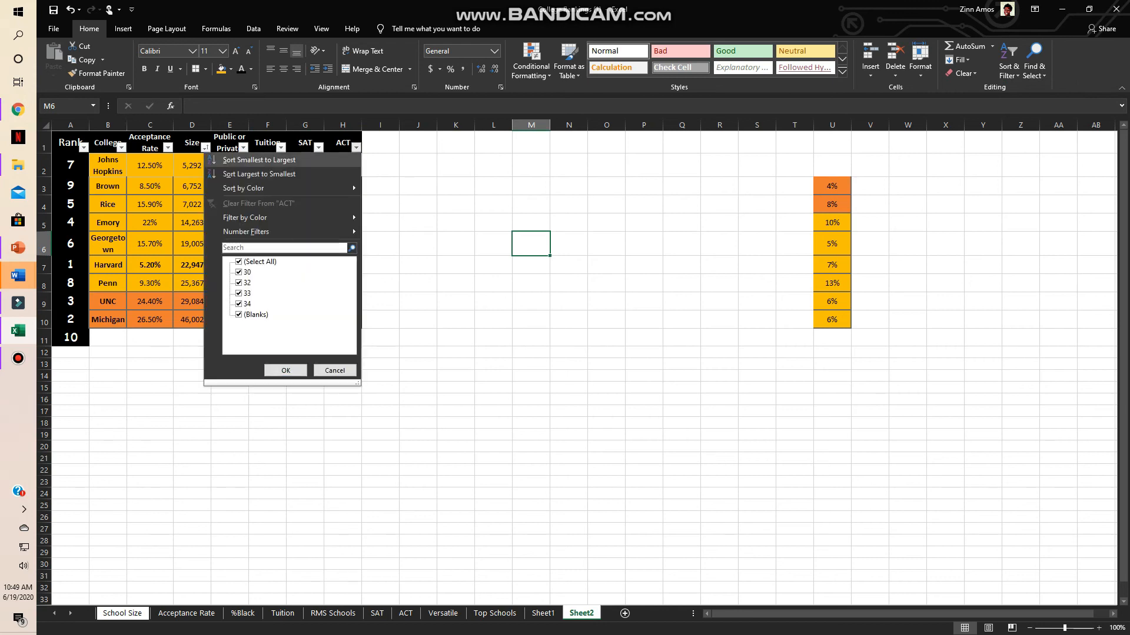
left_click(259, 160)
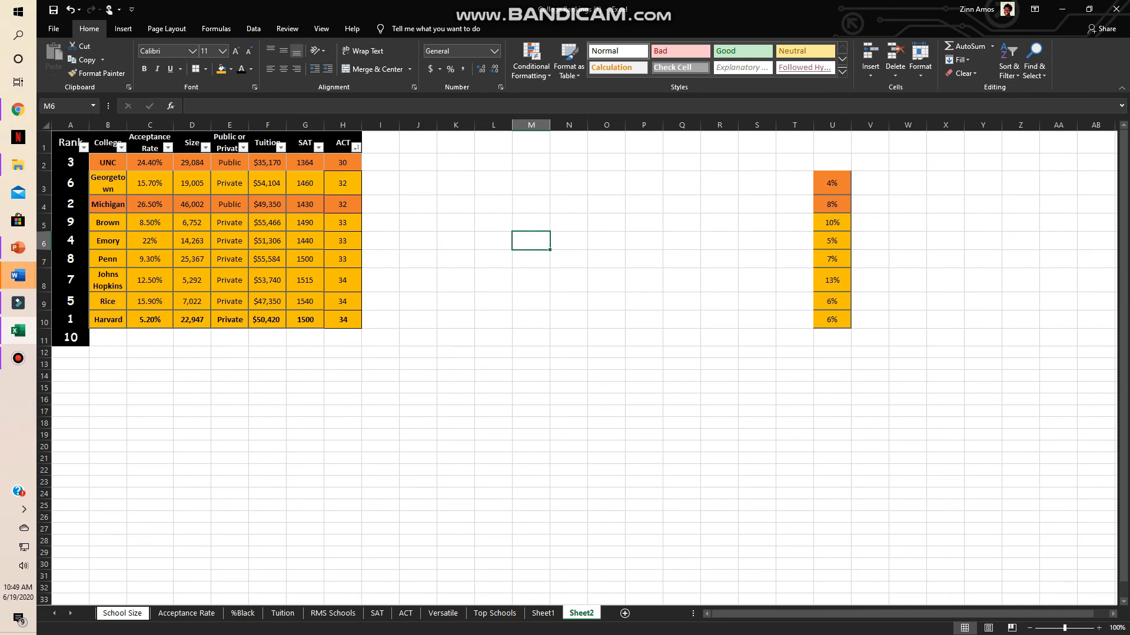
- Sort the table by Acceptance Rate from largest to smallest
left_click(168, 147)
left_click(136, 174)
left_click(230, 364)
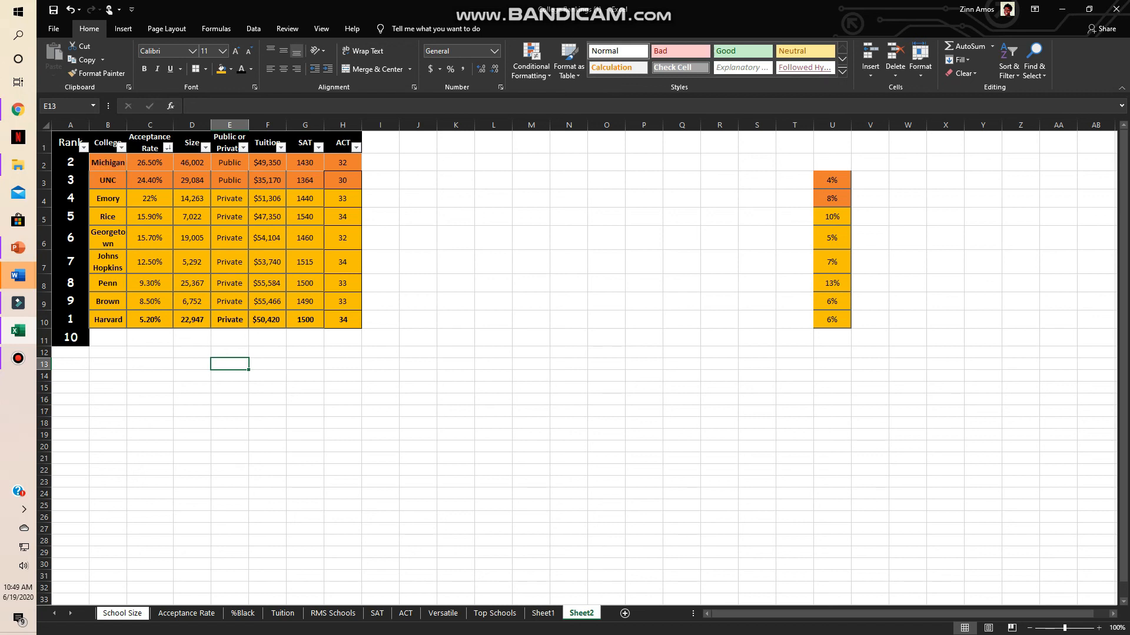
- Sort the table by Rank from smallest to largest
left_click(84, 147)
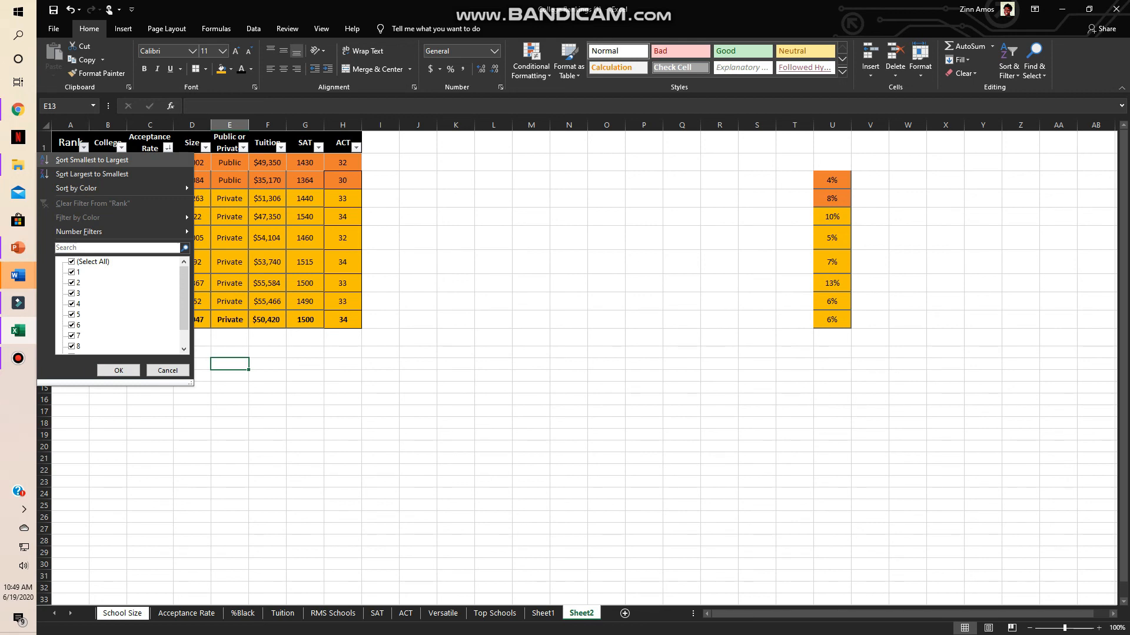
left_click(92, 159)
left_click(455, 198)
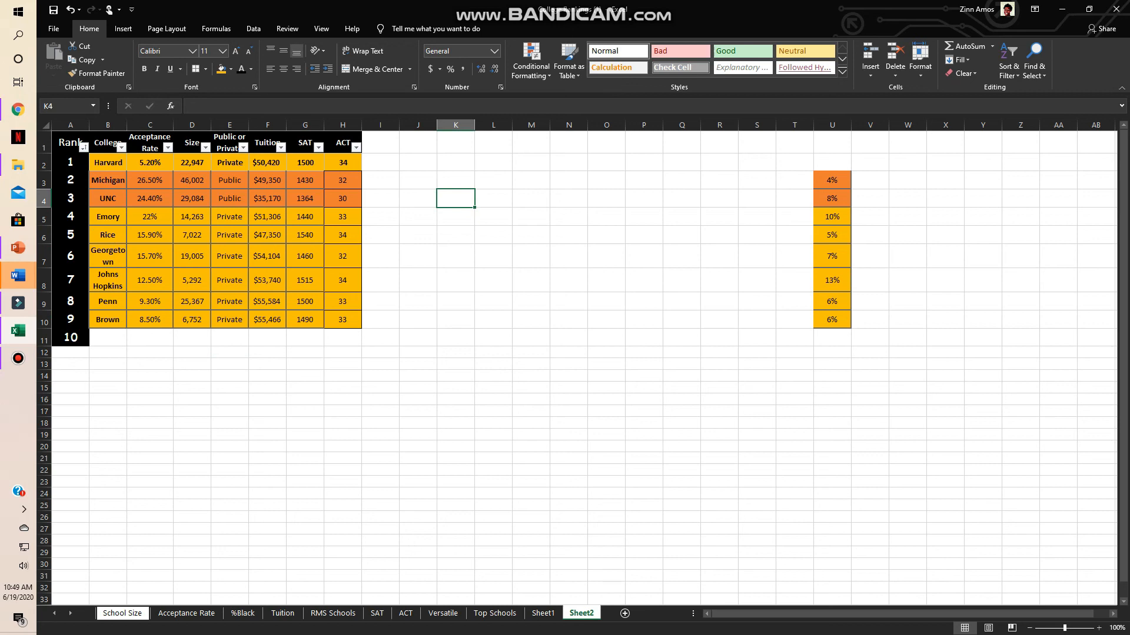
left_click(18, 358)
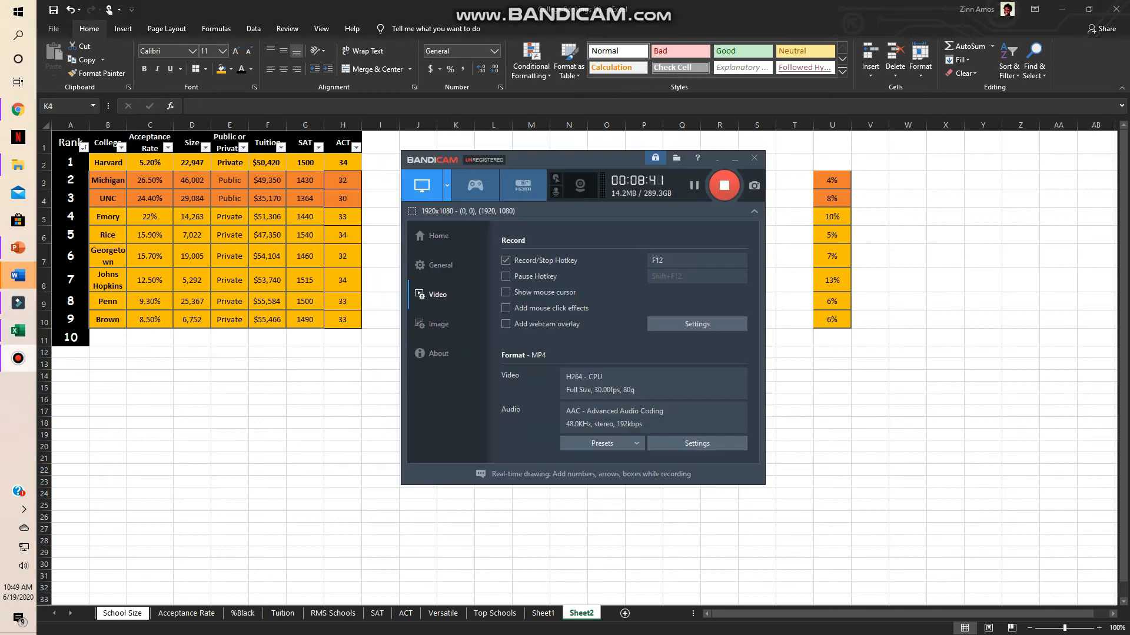